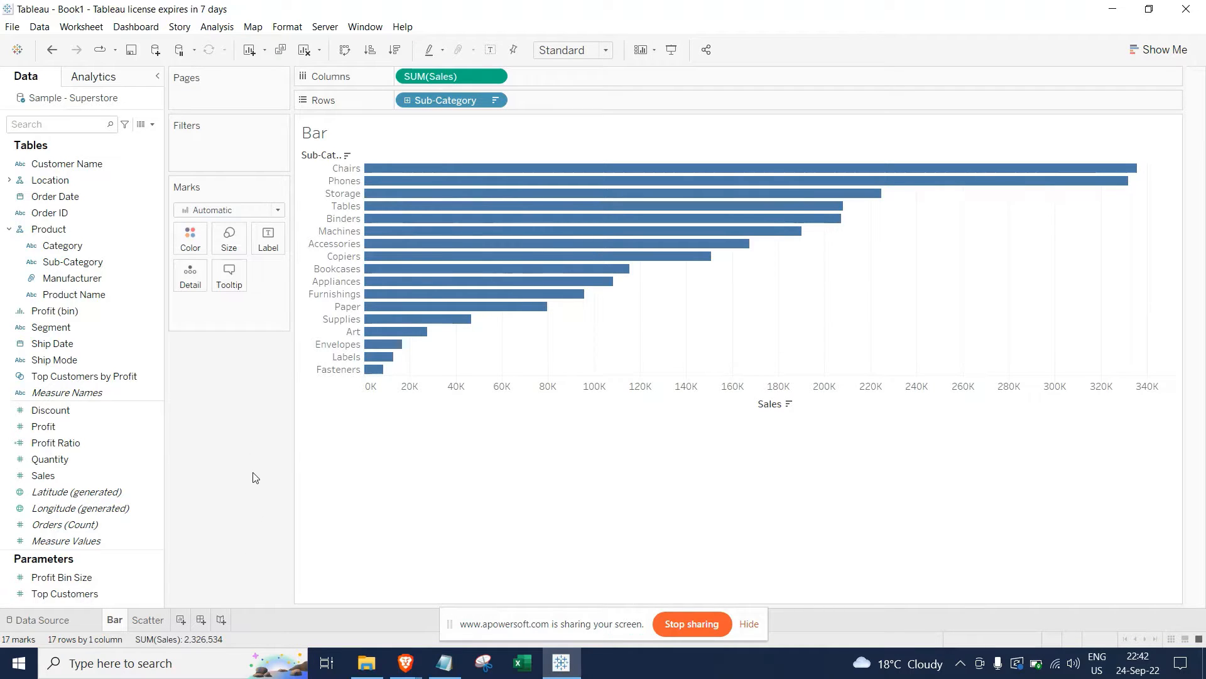
Create a new parameter named Chart with the String data type
left_click(152, 123)
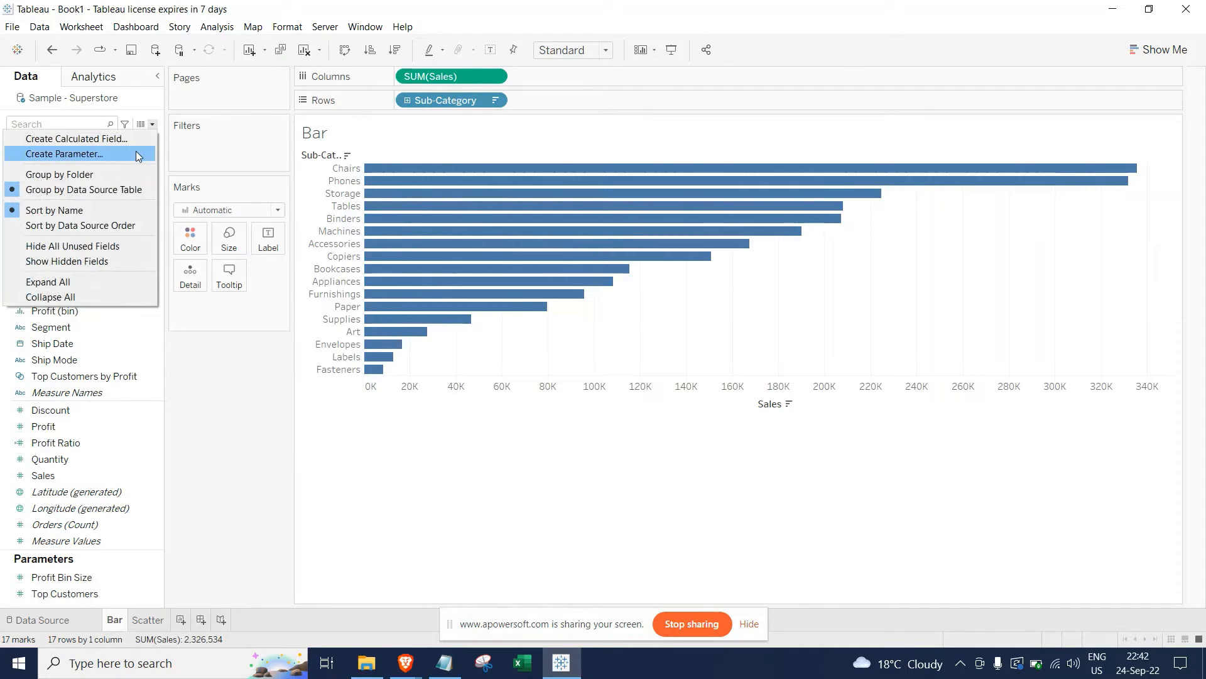
left_click(137, 154)
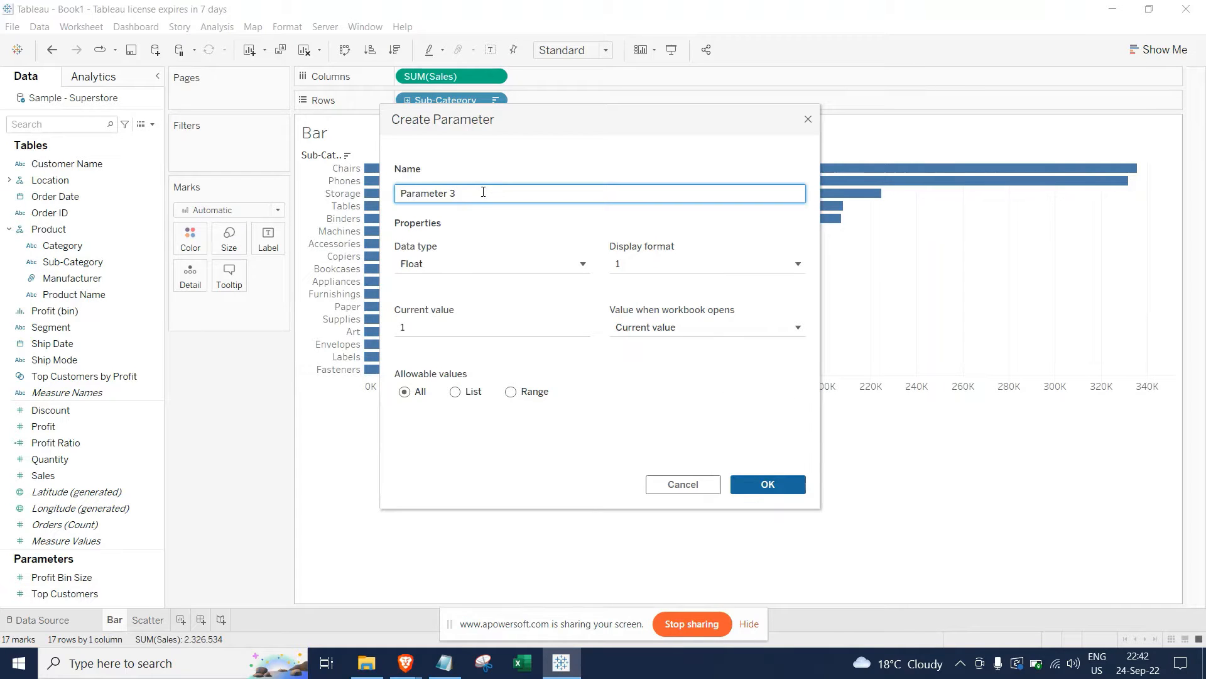
left_click_drag(483, 192, 338, 185)
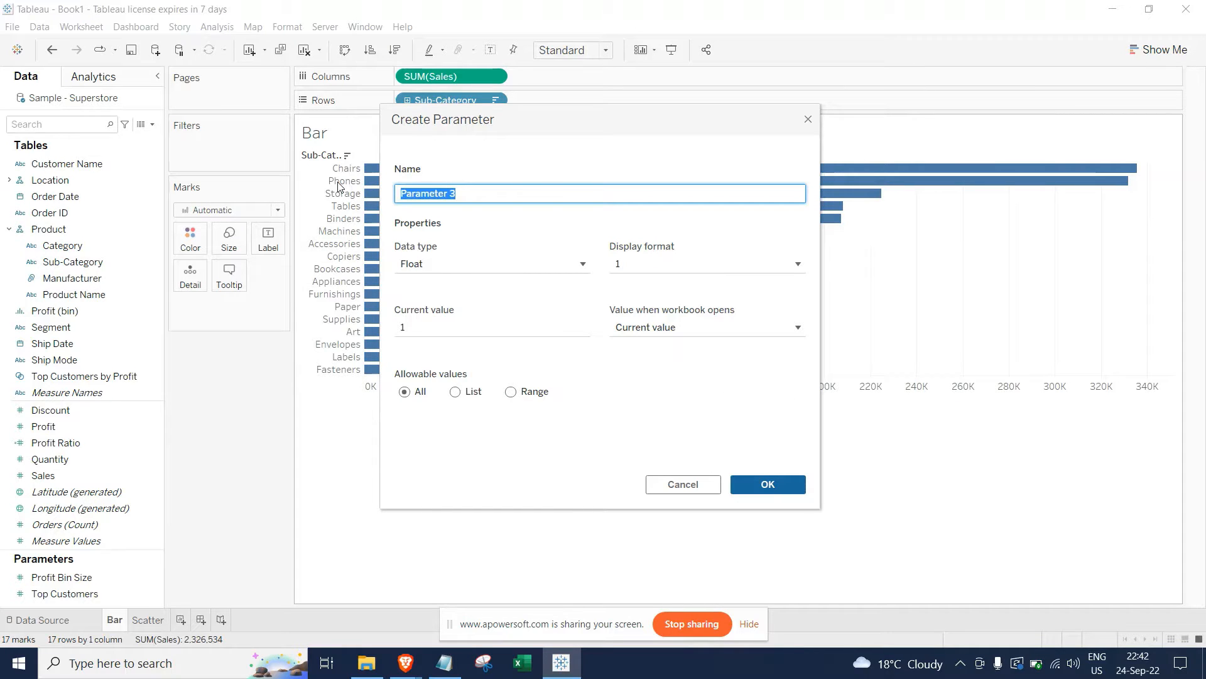
type("Chart")
left_click(483, 267)
left_click(480, 317)
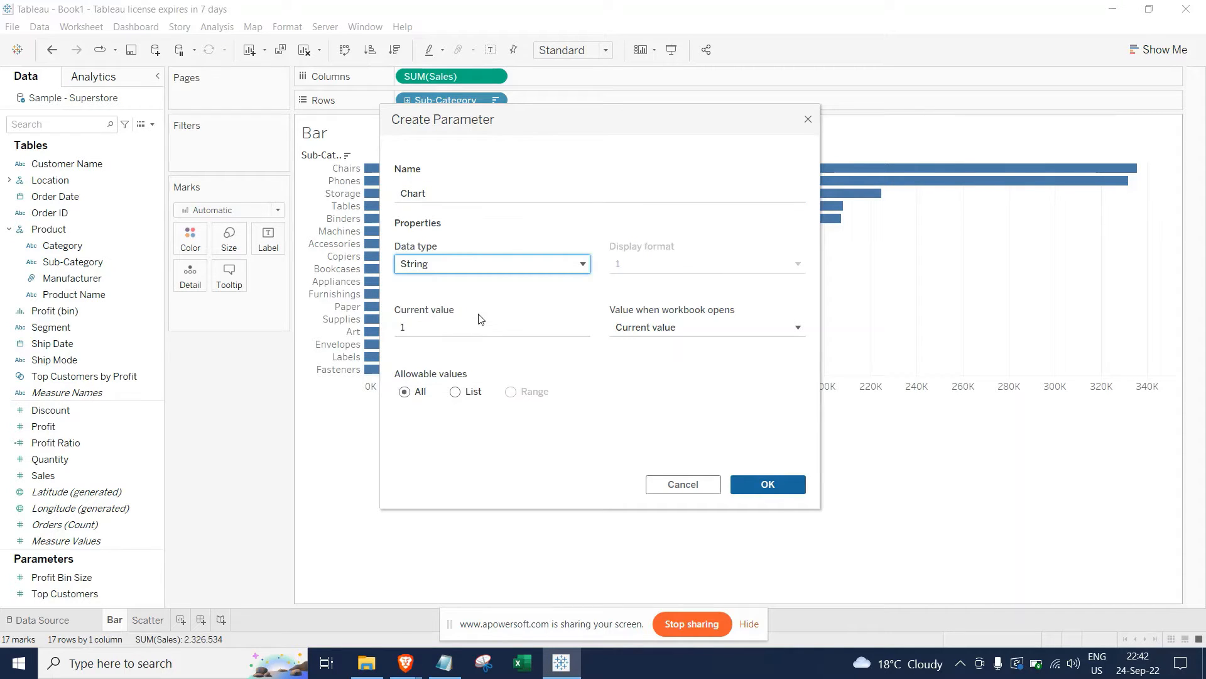
Restrict the Chart parameter to a list with the values Bar and Scatter, and save the parameter
left_click(455, 392)
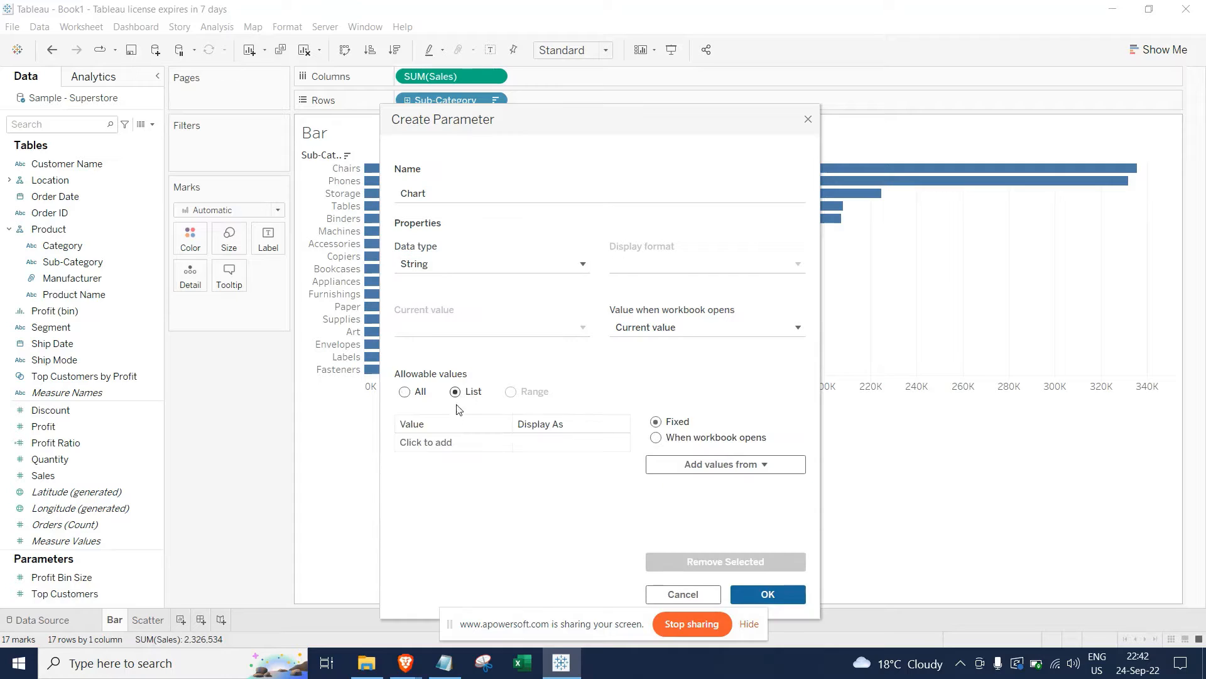
left_click(443, 445)
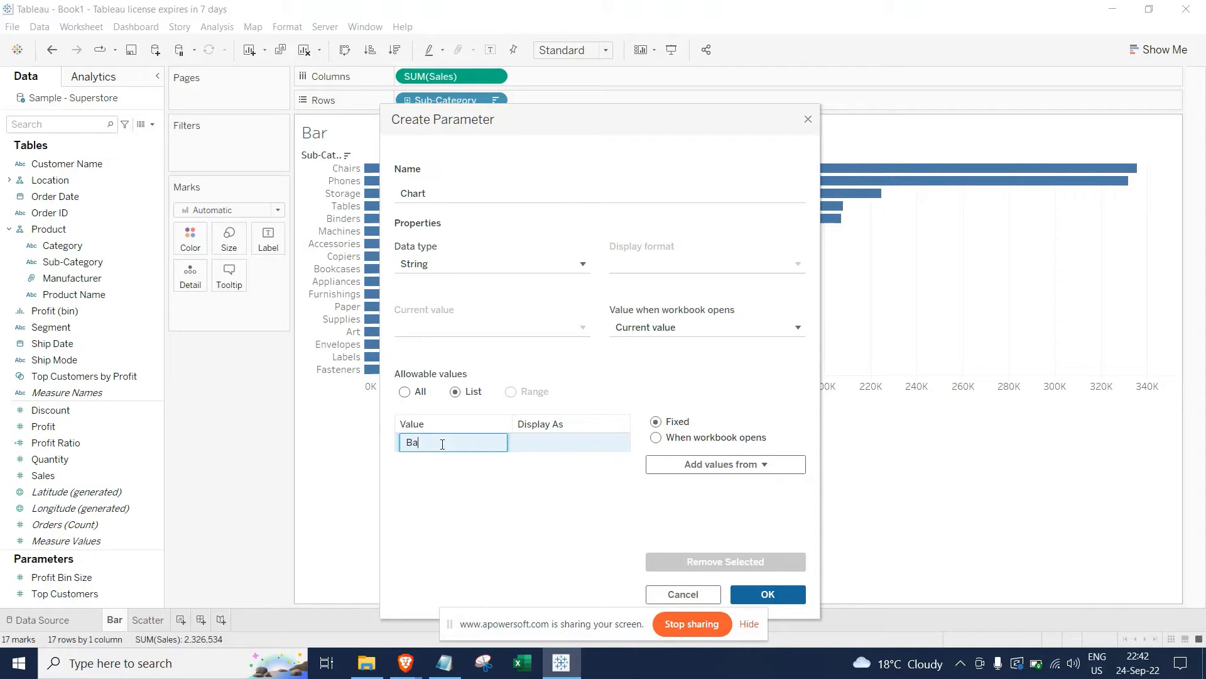
key("Return")
left_click(440, 463)
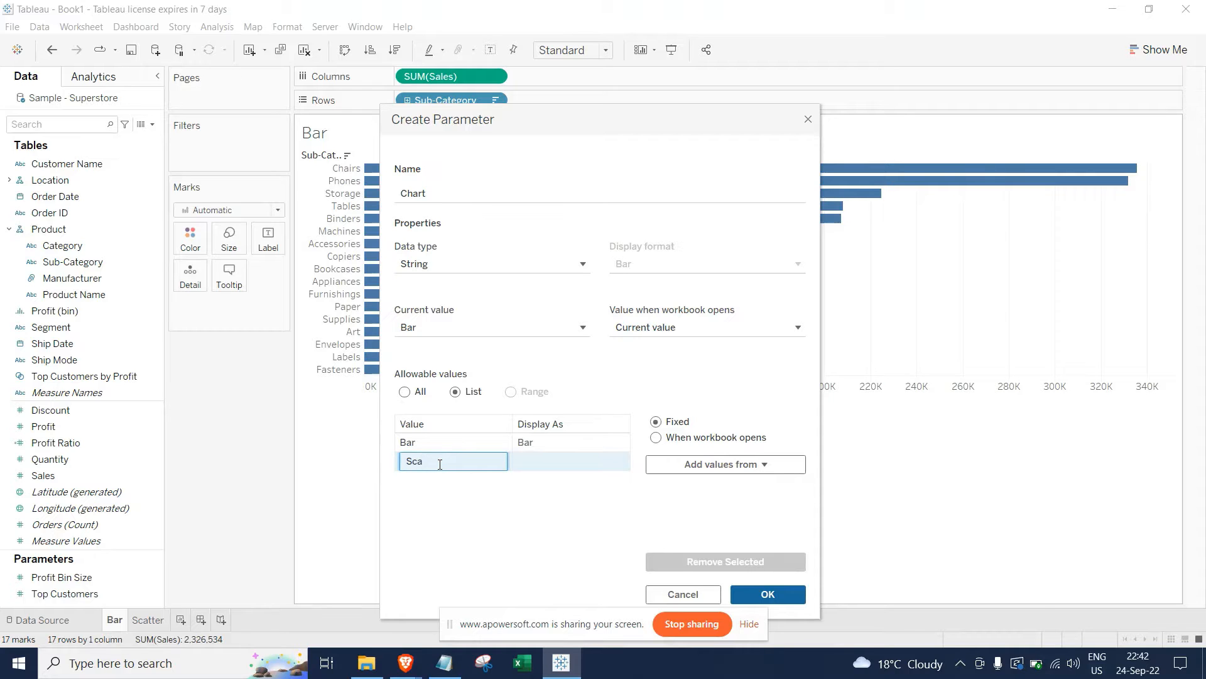
key("Return")
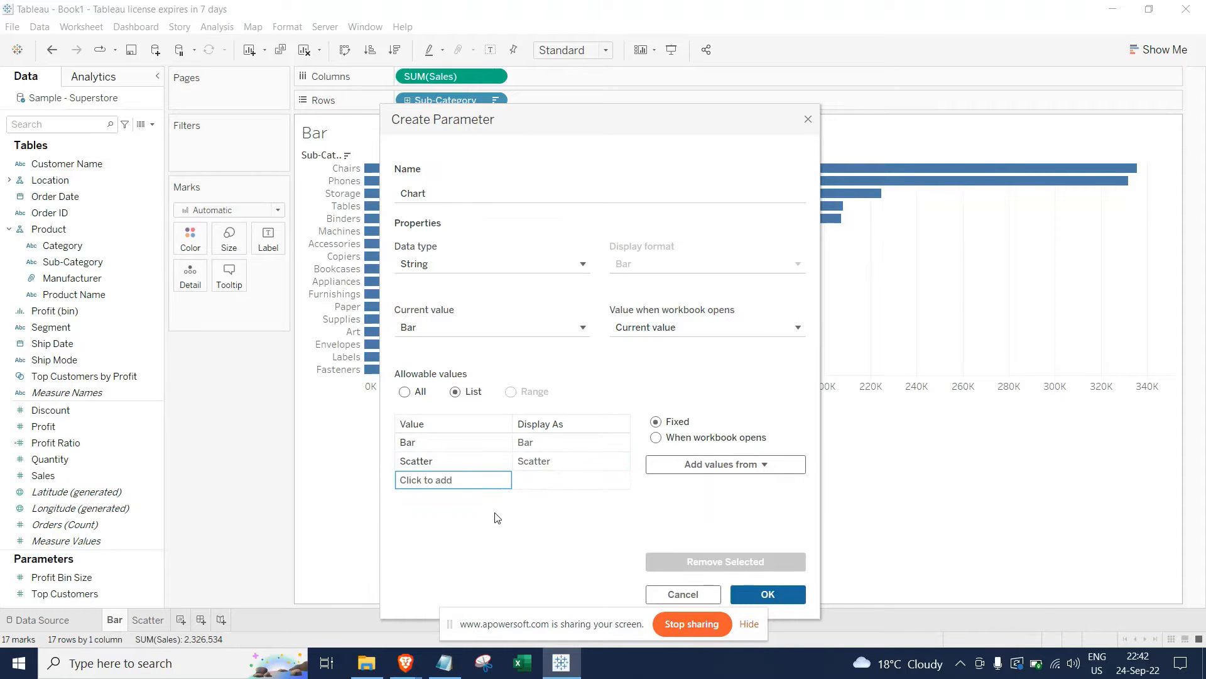
left_click(768, 595)
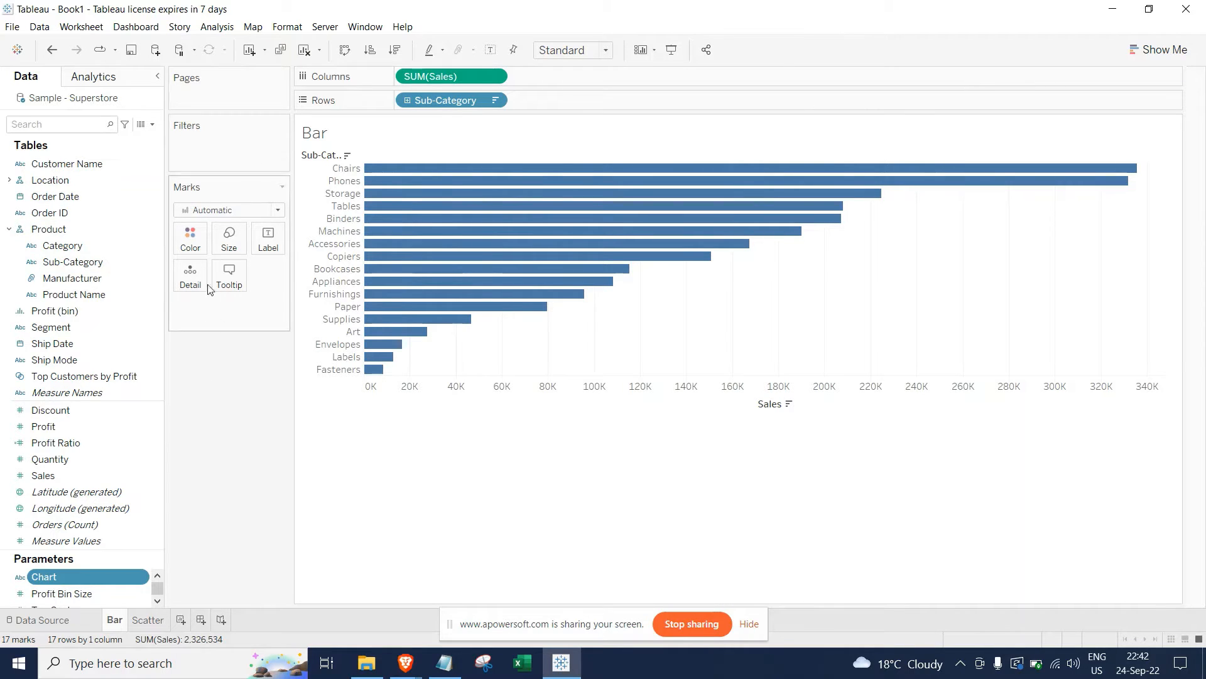
Create a calculated field named Choose Chart whose formula is the Chart parameter
left_click(216, 27)
left_click(264, 307)
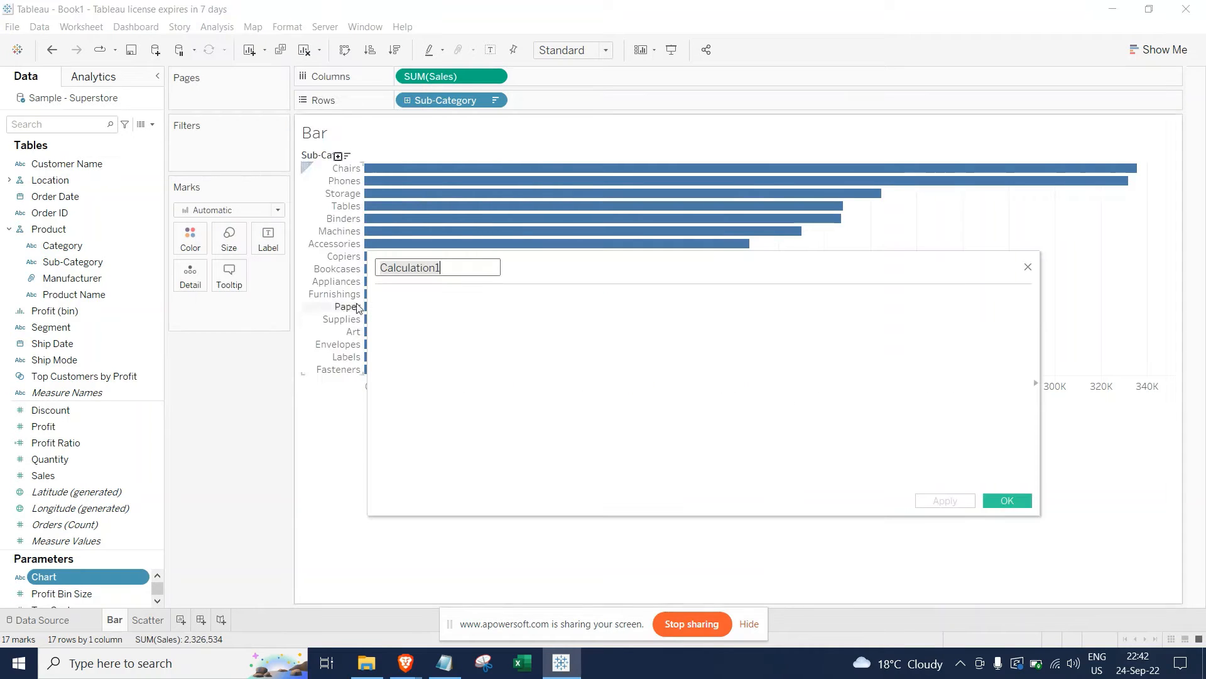
type("C")
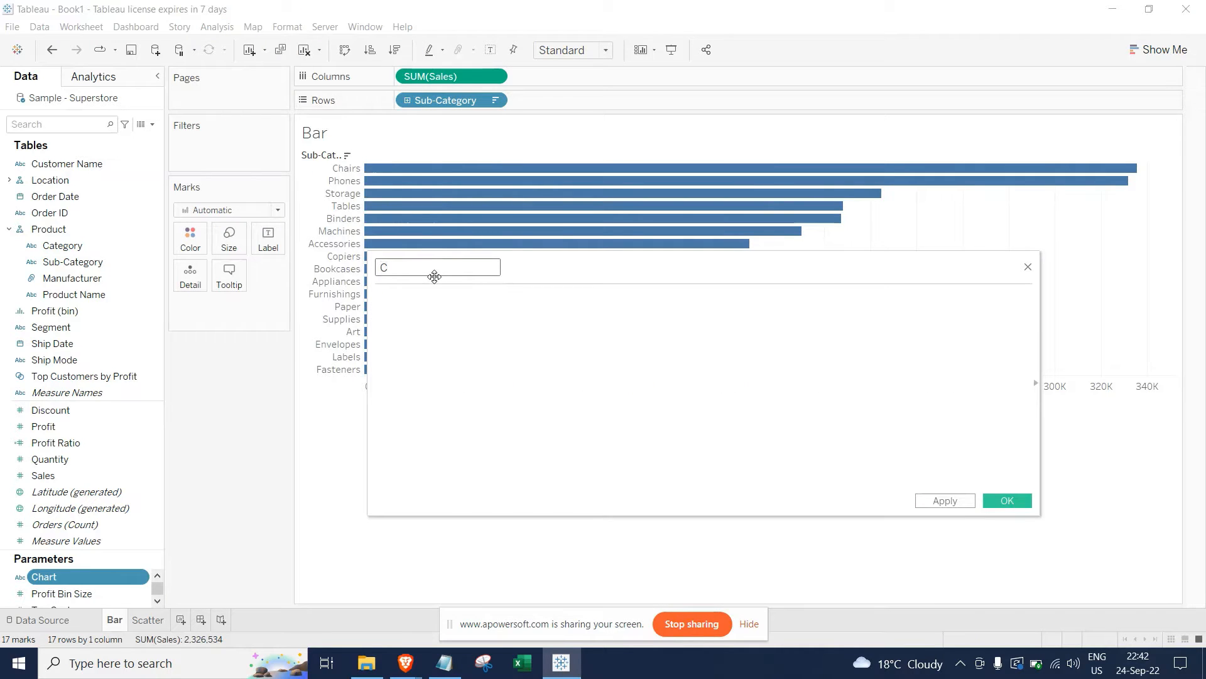
type("hoose")
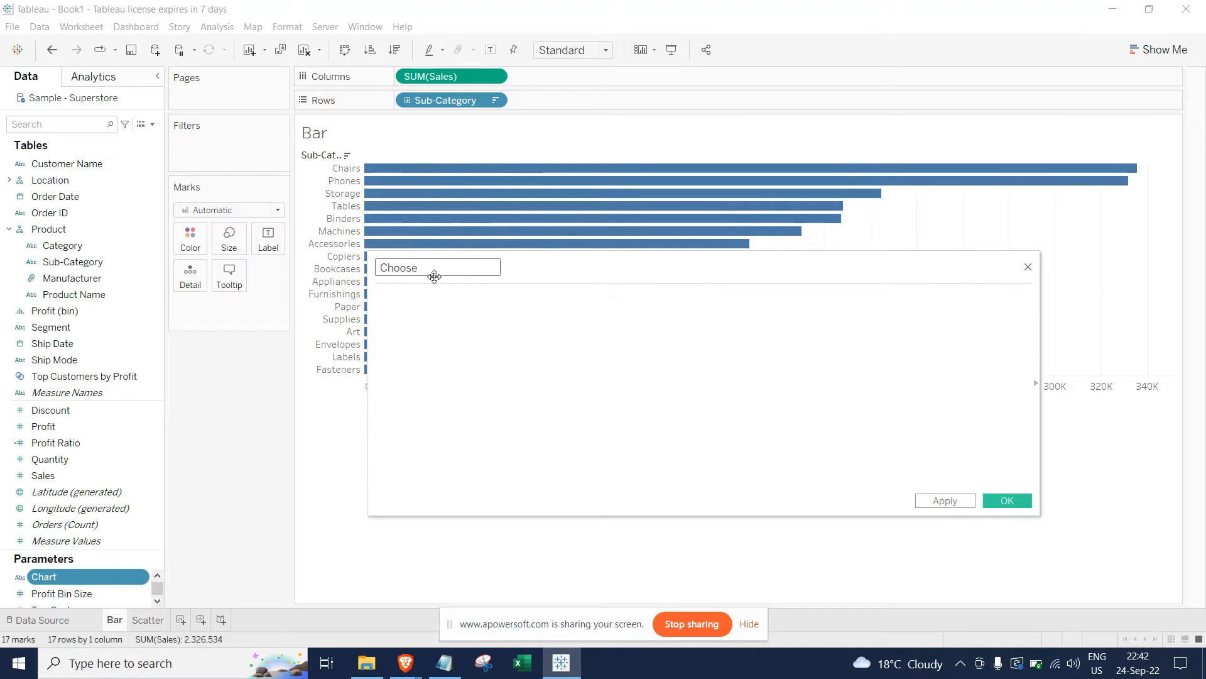
type(" Chart")
left_click_drag(66, 565, 474, 415)
left_click(998, 500)
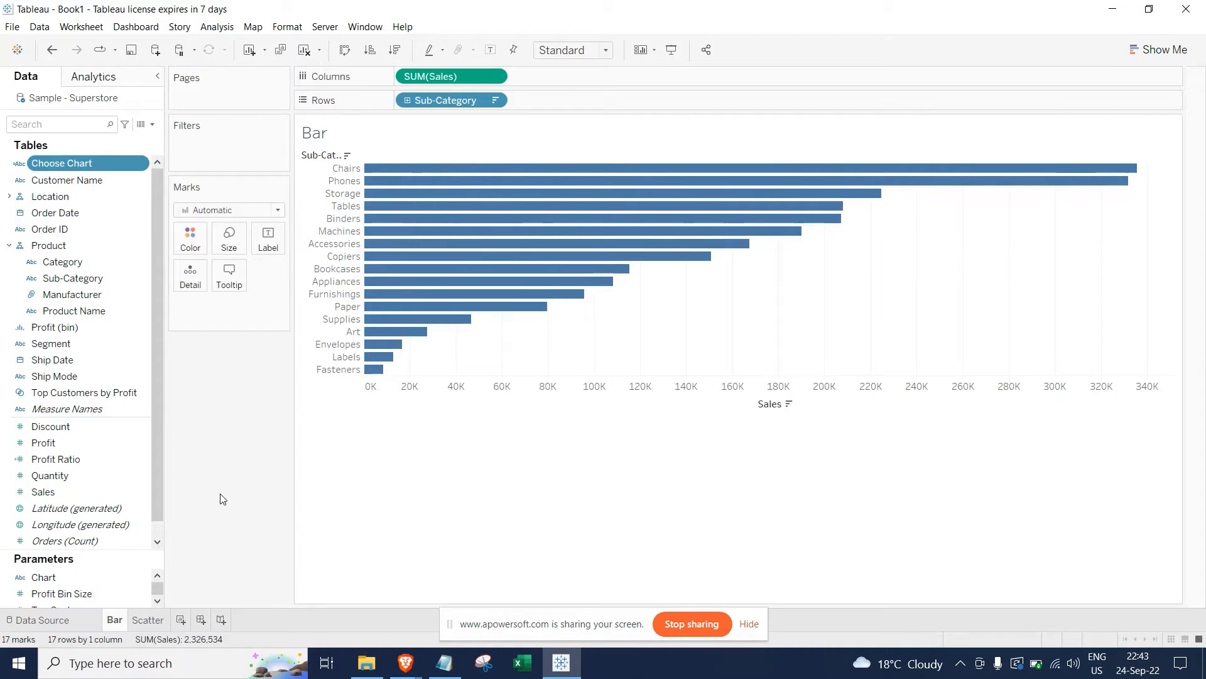
Show the Chart parameter control on the Bar and Scatter sheets, and hide the Scatter sheet's Sub-Category legend
right_click(93, 586)
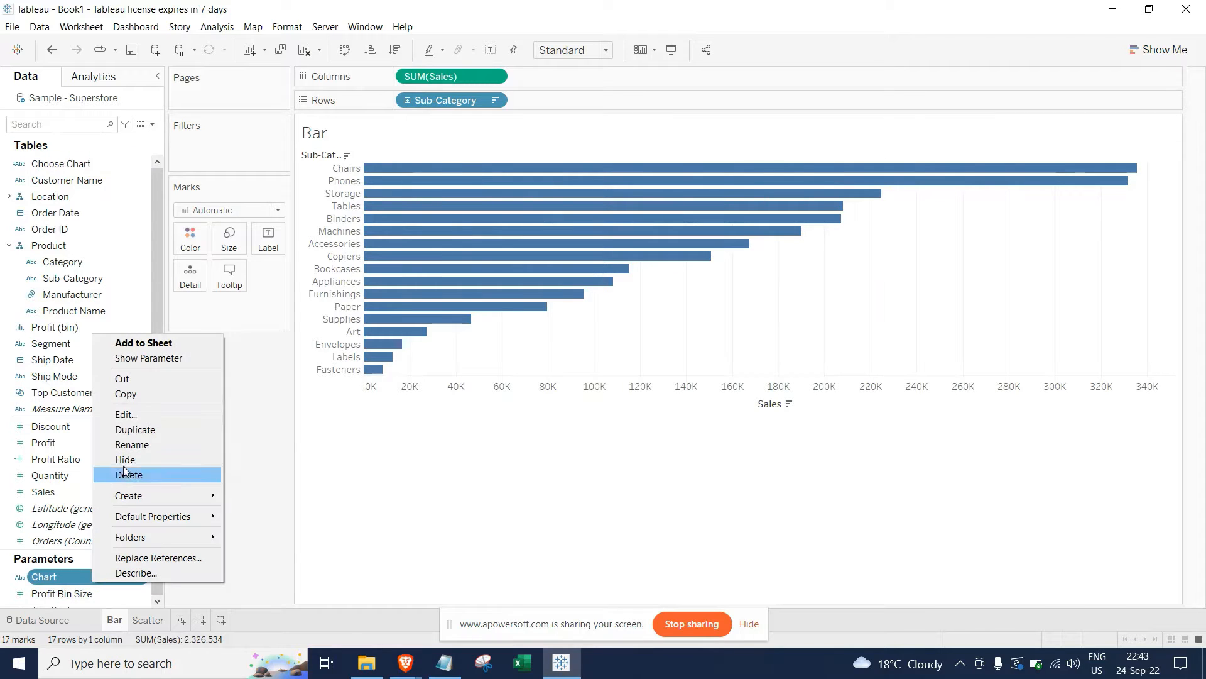
left_click(150, 360)
left_click(151, 620)
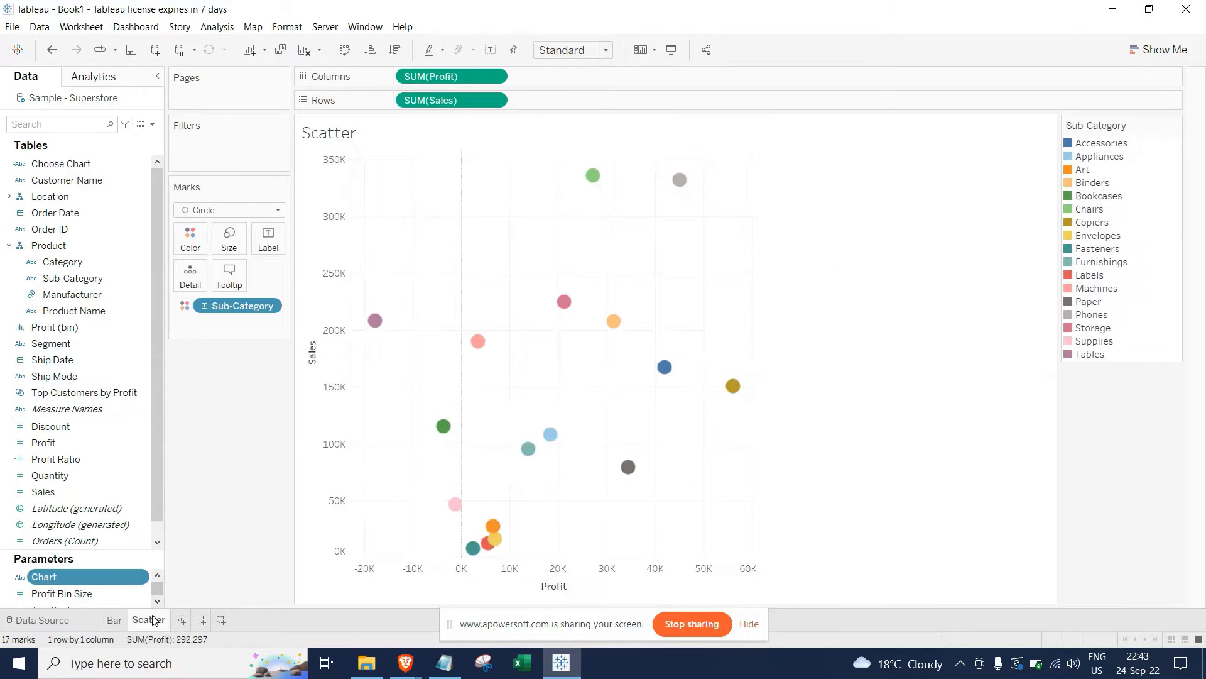
right_click(80, 584)
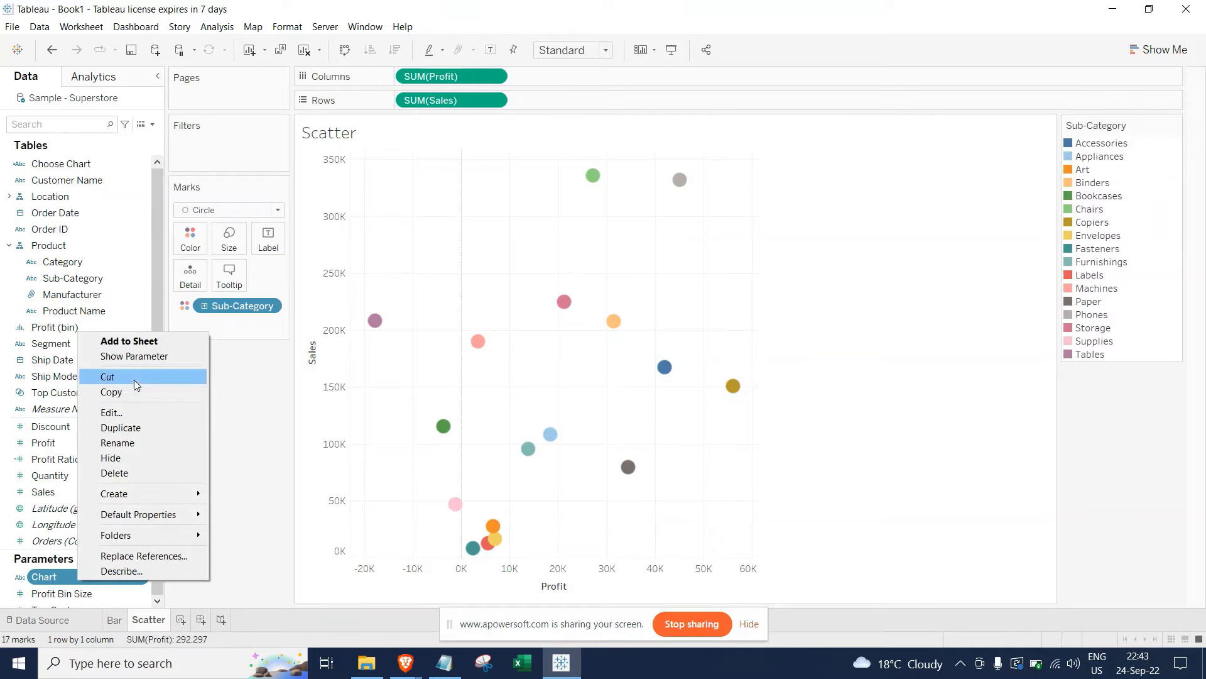
left_click(133, 356)
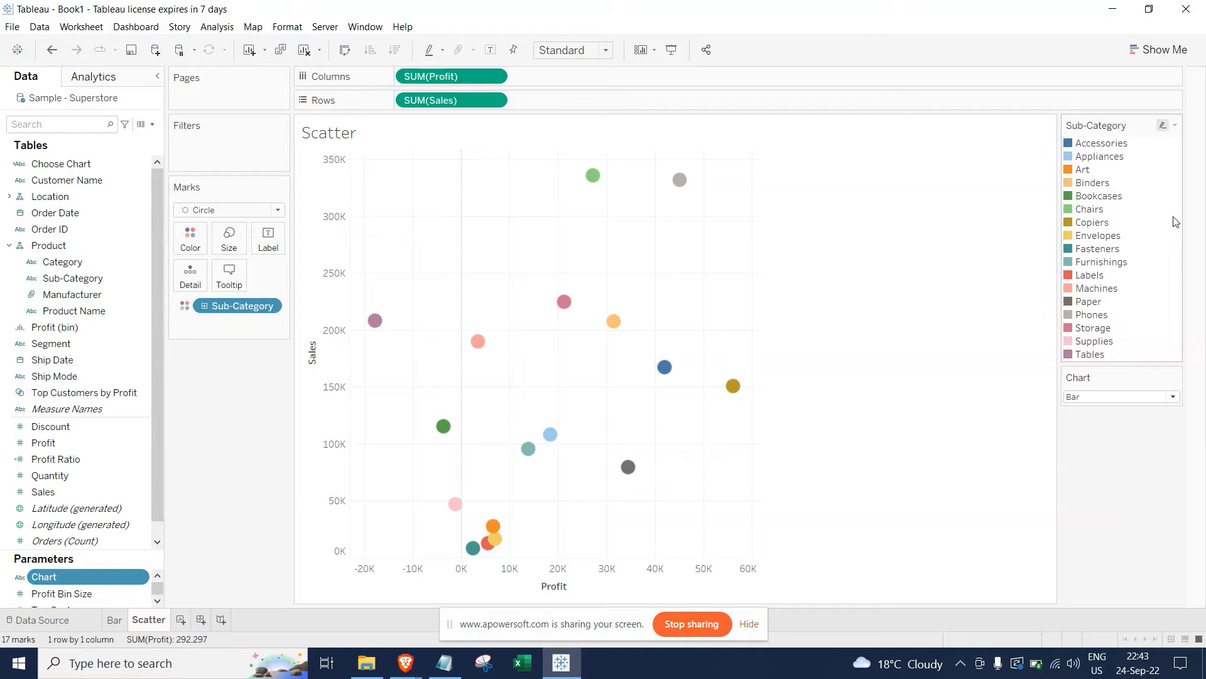
left_click(1176, 127)
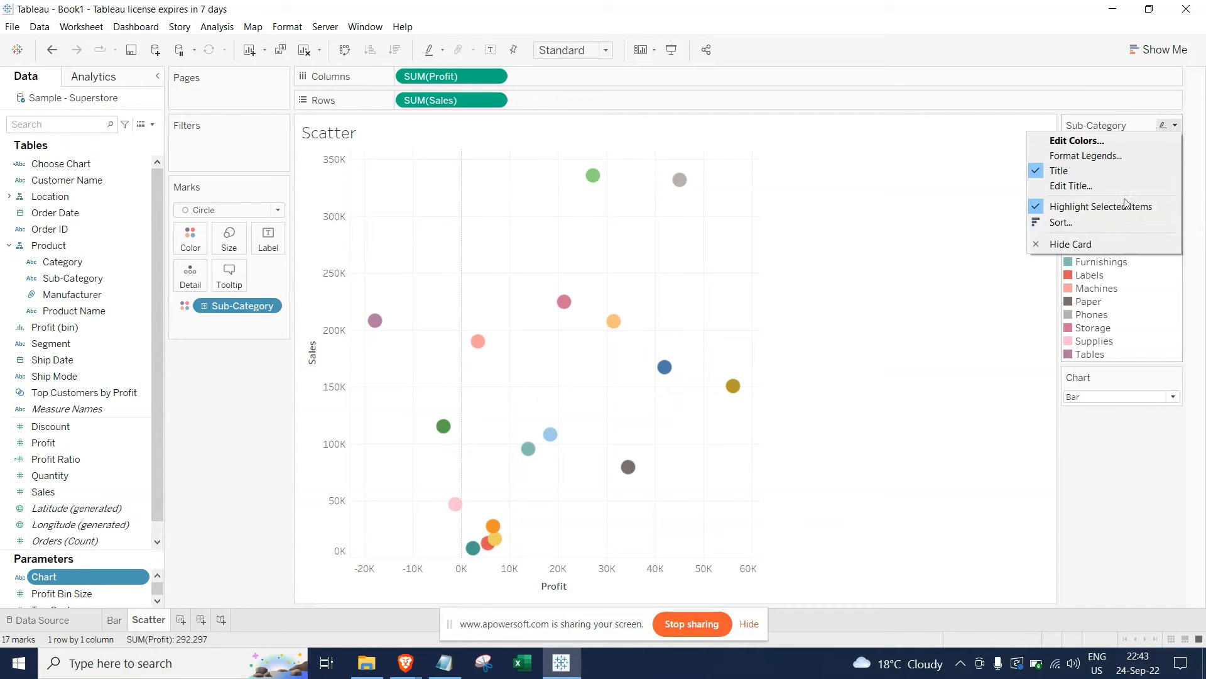
left_click(1107, 244)
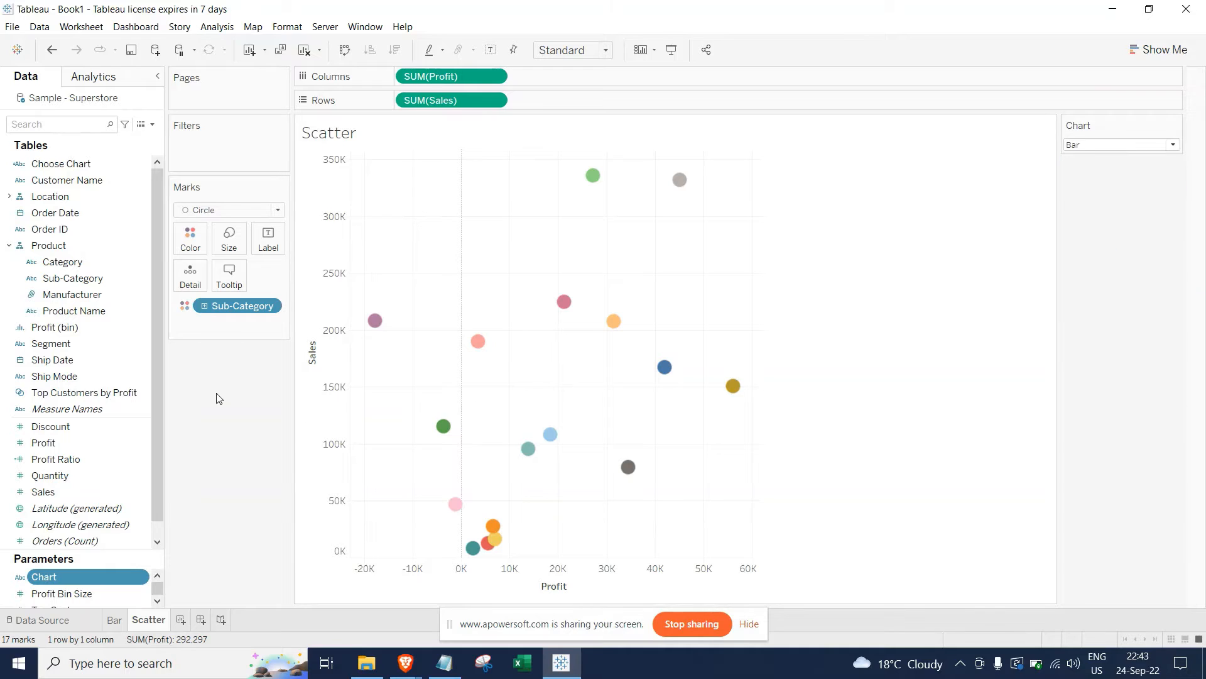
Filter the Bar sheet by Choose Chart, selecting Bar from the value list
left_click(119, 620)
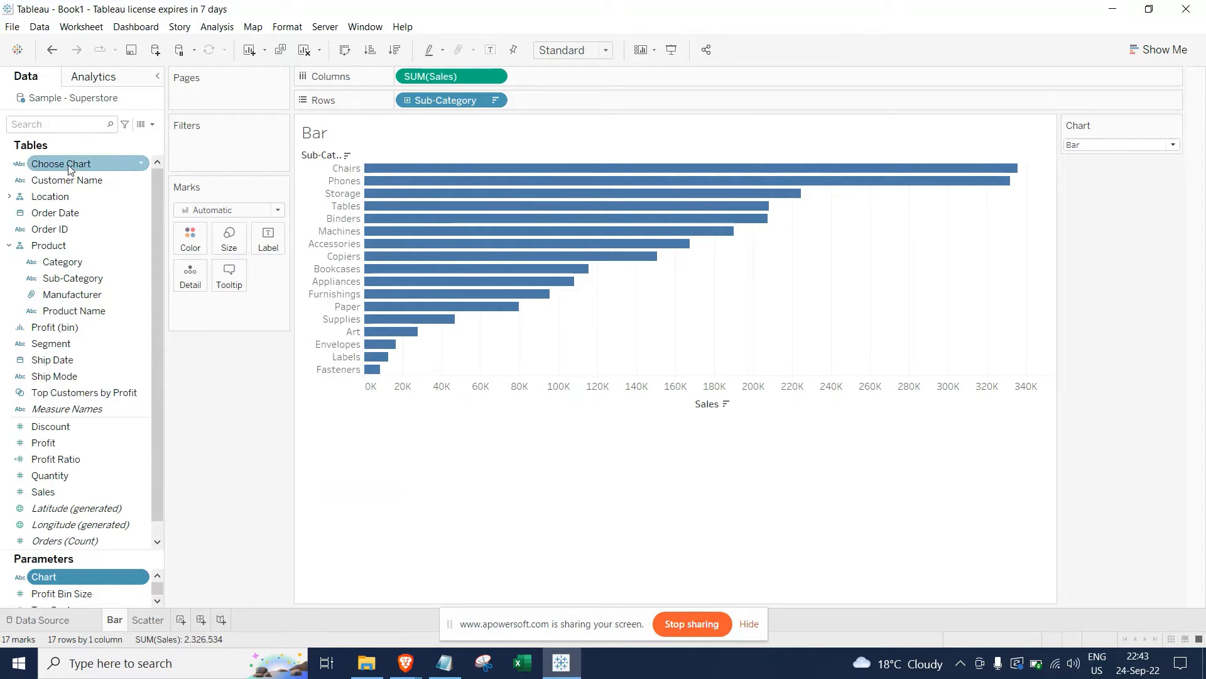
left_click_drag(70, 165, 233, 155)
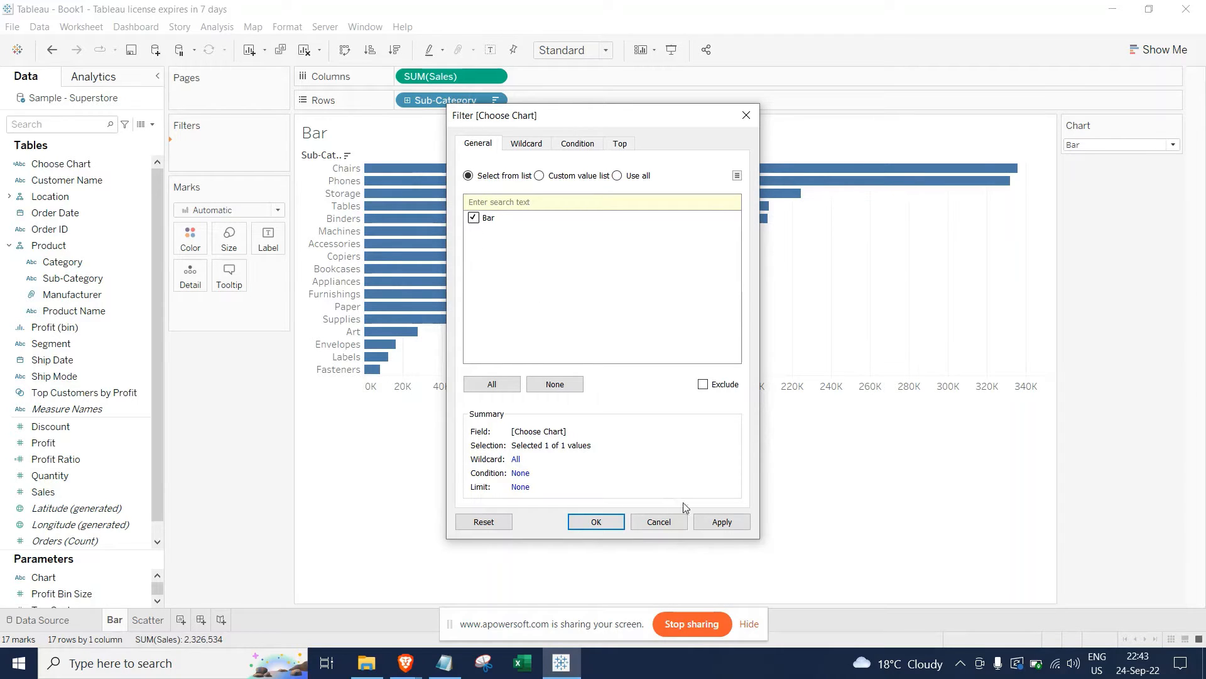
left_click(718, 522)
left_click(596, 522)
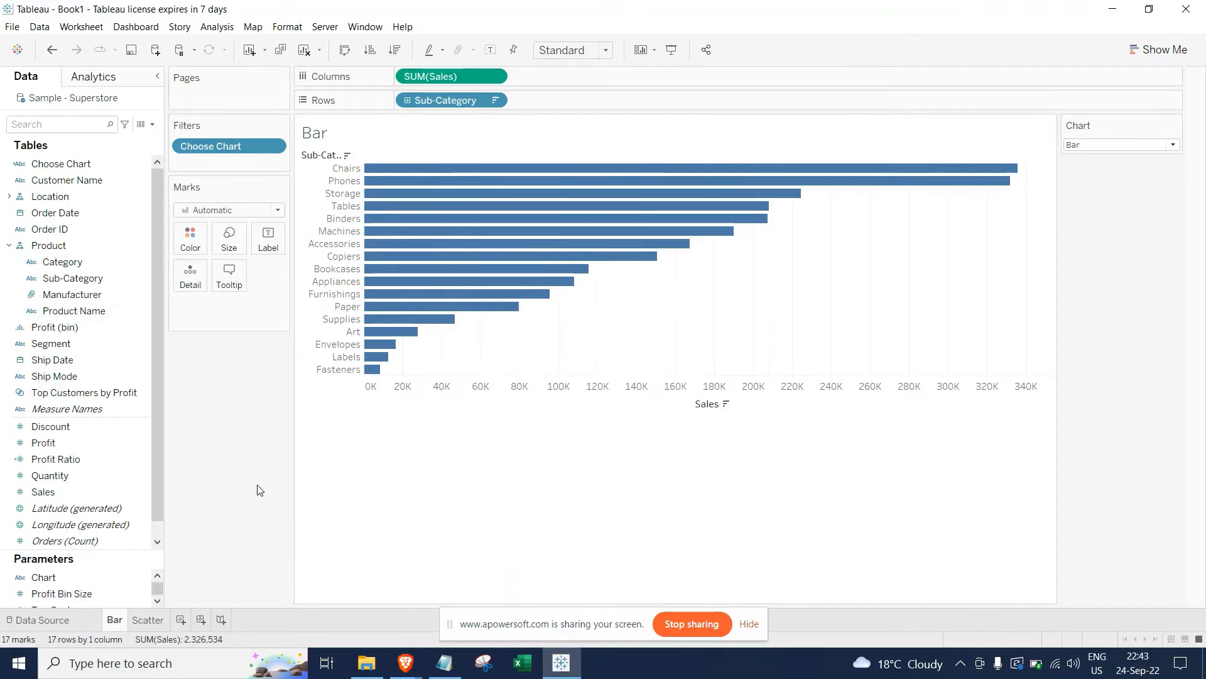
Set the Chart parameter to Scatter and filter the Scatter sheet by Choose Chart, selecting Scatter from the value list
left_click(160, 621)
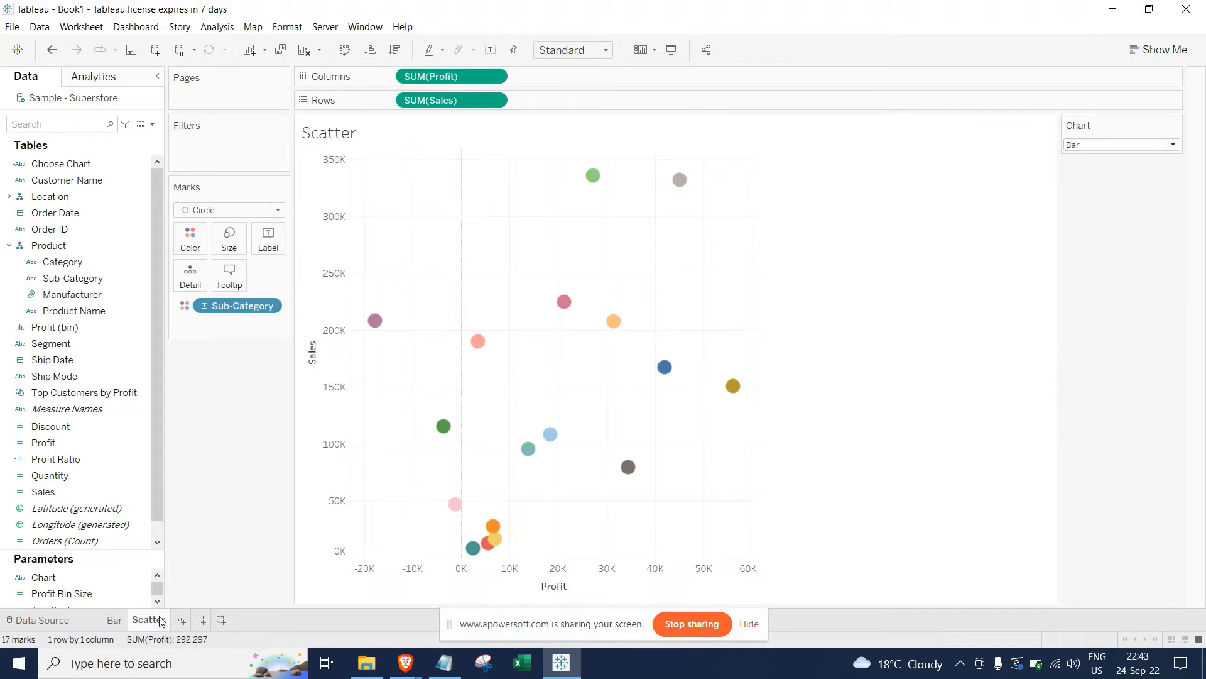
left_click(1116, 145)
left_click(1117, 169)
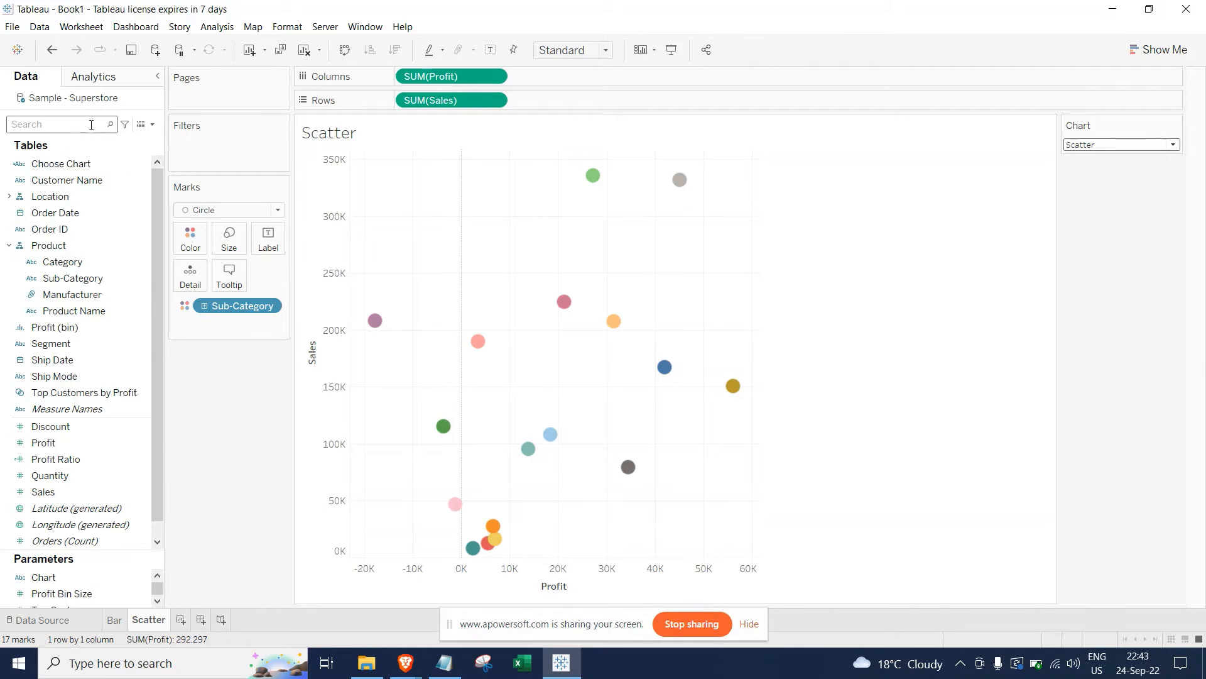
left_click_drag(58, 163, 233, 157)
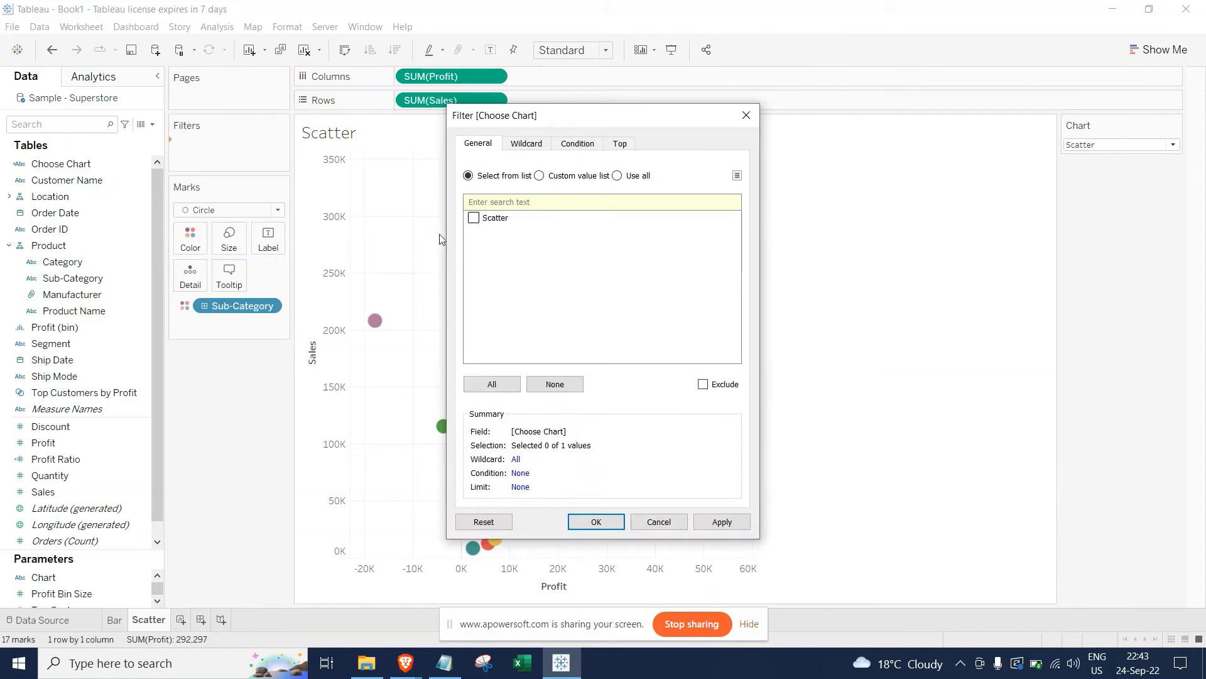
left_click(473, 218)
left_click(722, 521)
left_click(603, 521)
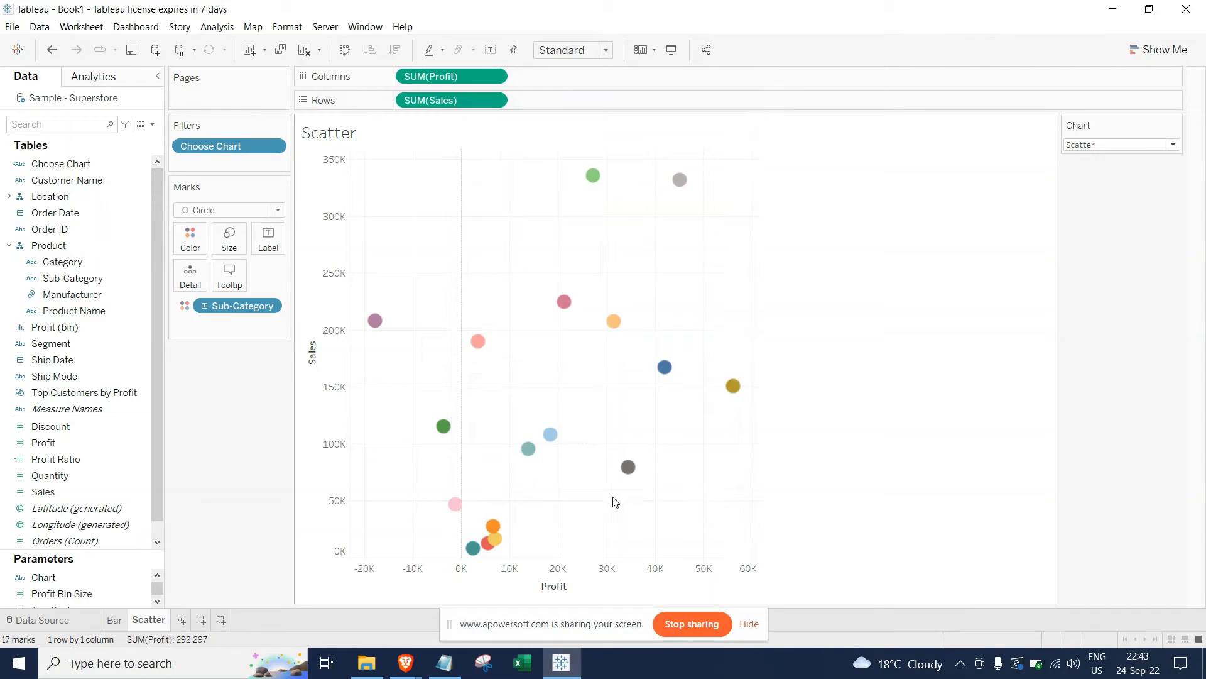
Switch the Chart parameter between Bar and Scatter to test the filter on the Scatter sheet
left_click(1113, 145)
left_click(1112, 164)
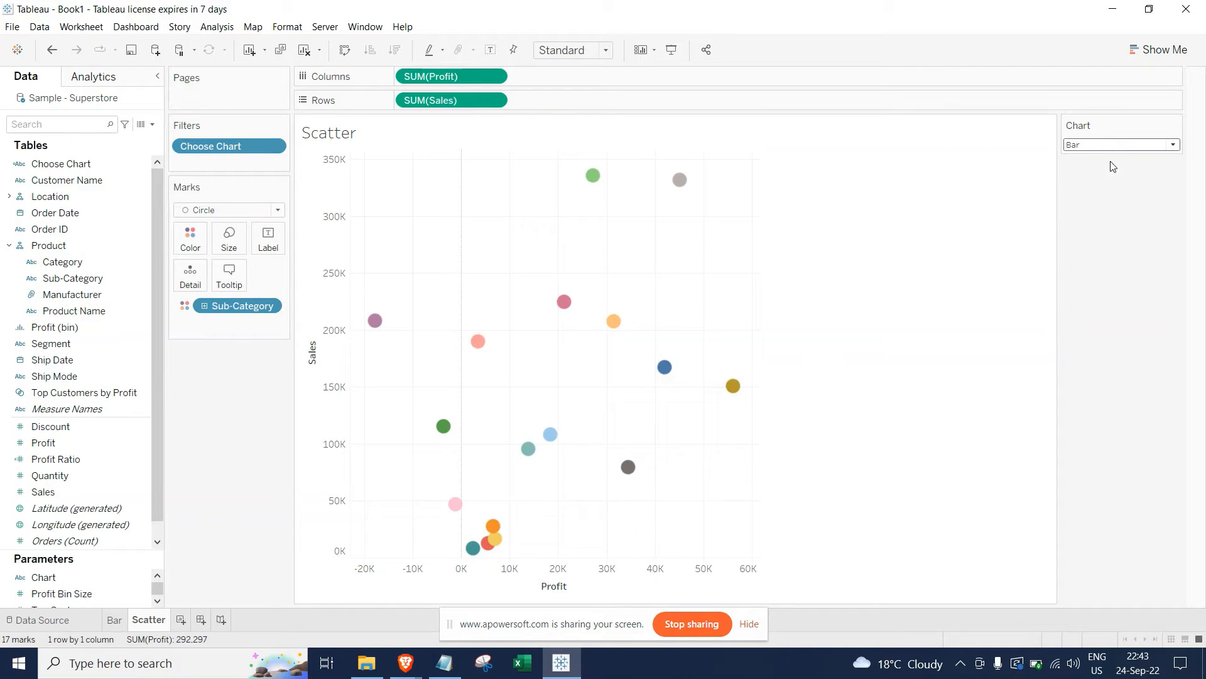
left_click(1114, 145)
left_click(1113, 171)
left_click(1113, 145)
left_click(1112, 169)
Remove the Choose Chart filter from the Scatter sheet and from the Bar sheet
left_click_drag(210, 145, 208, 478)
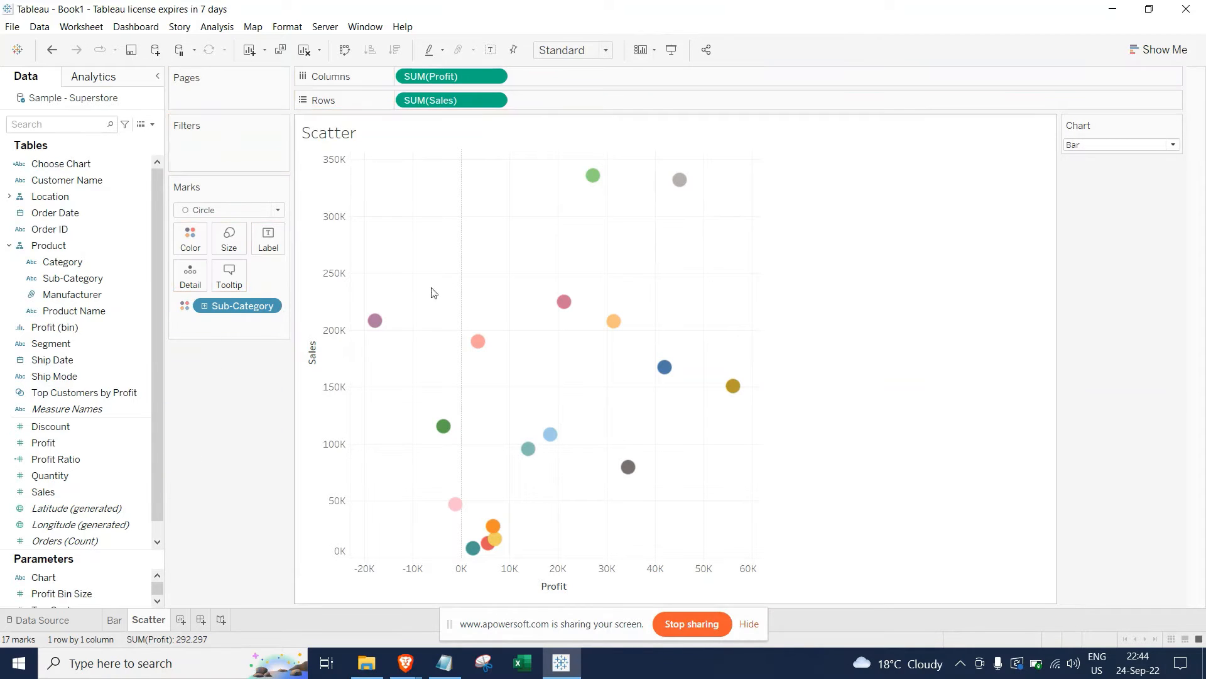
left_click(115, 620)
left_click_drag(229, 157, 237, 417)
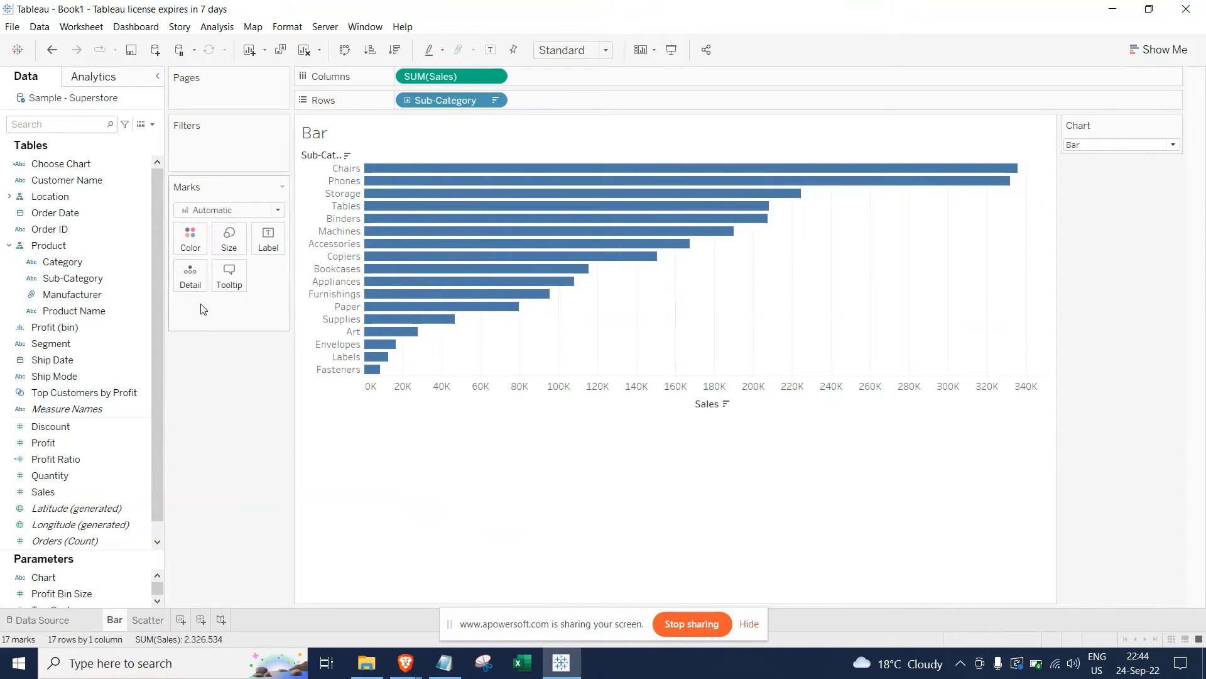
Filter the Bar sheet by Choose Chart using a custom value list containing Bar
left_click_drag(63, 163, 217, 157)
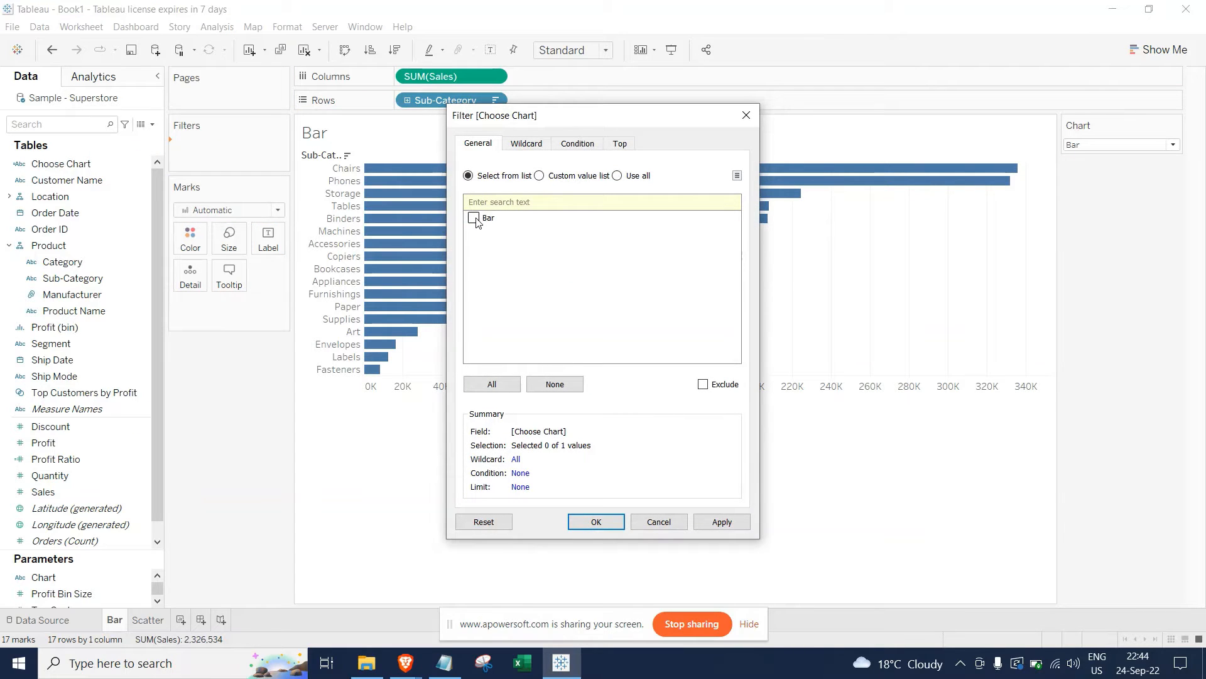
left_click(539, 176)
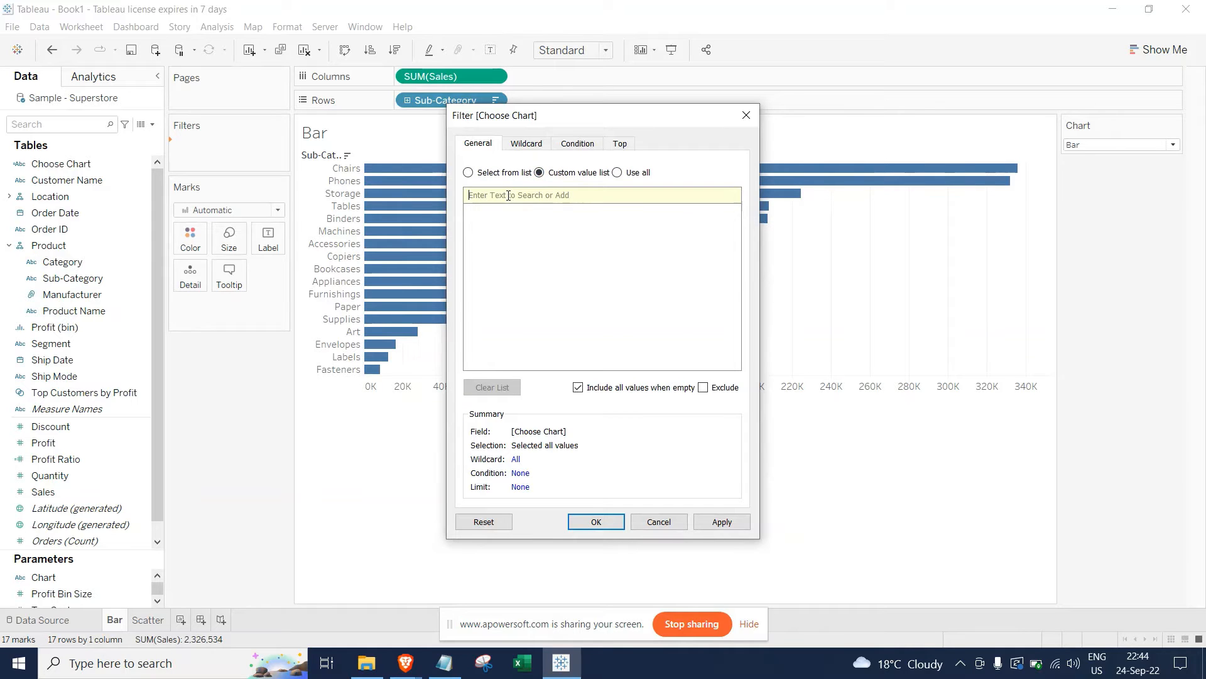
type("Bar")
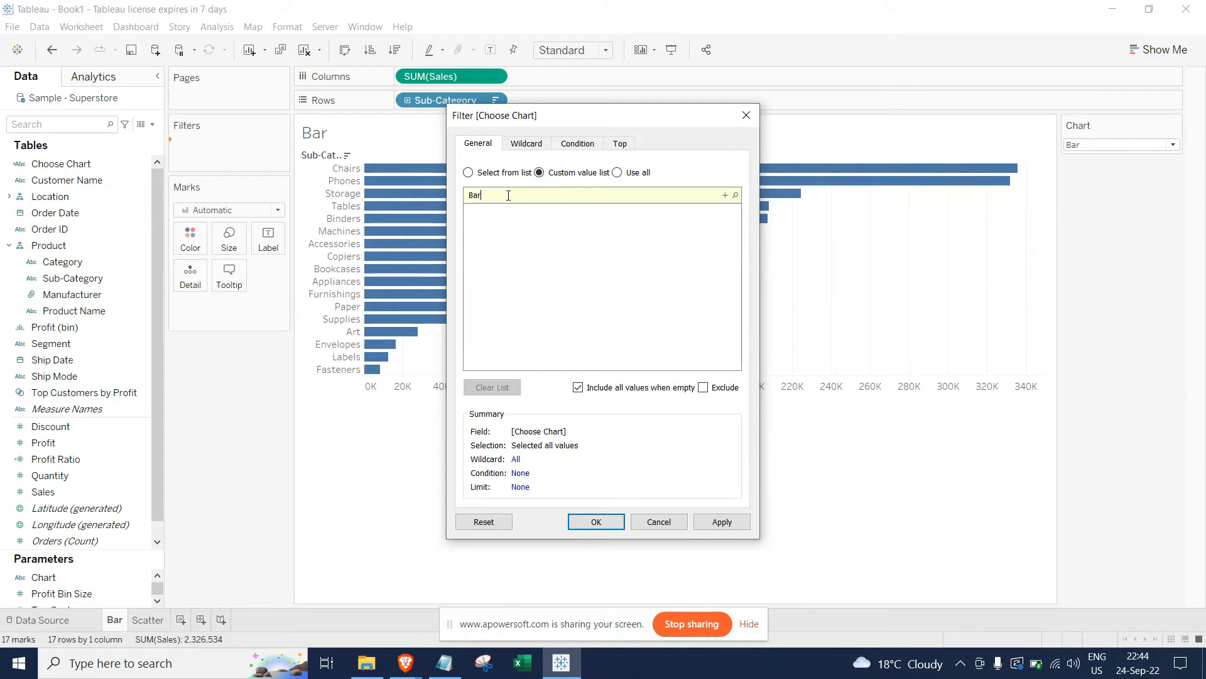
left_click(725, 195)
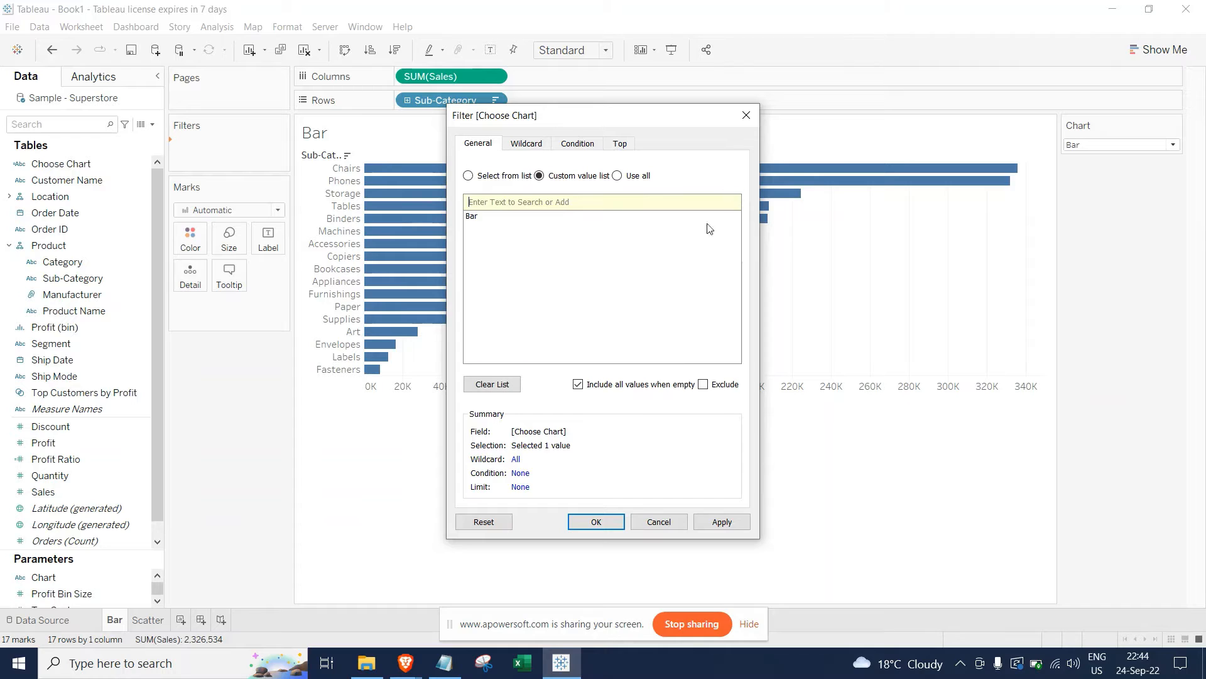
left_click(722, 523)
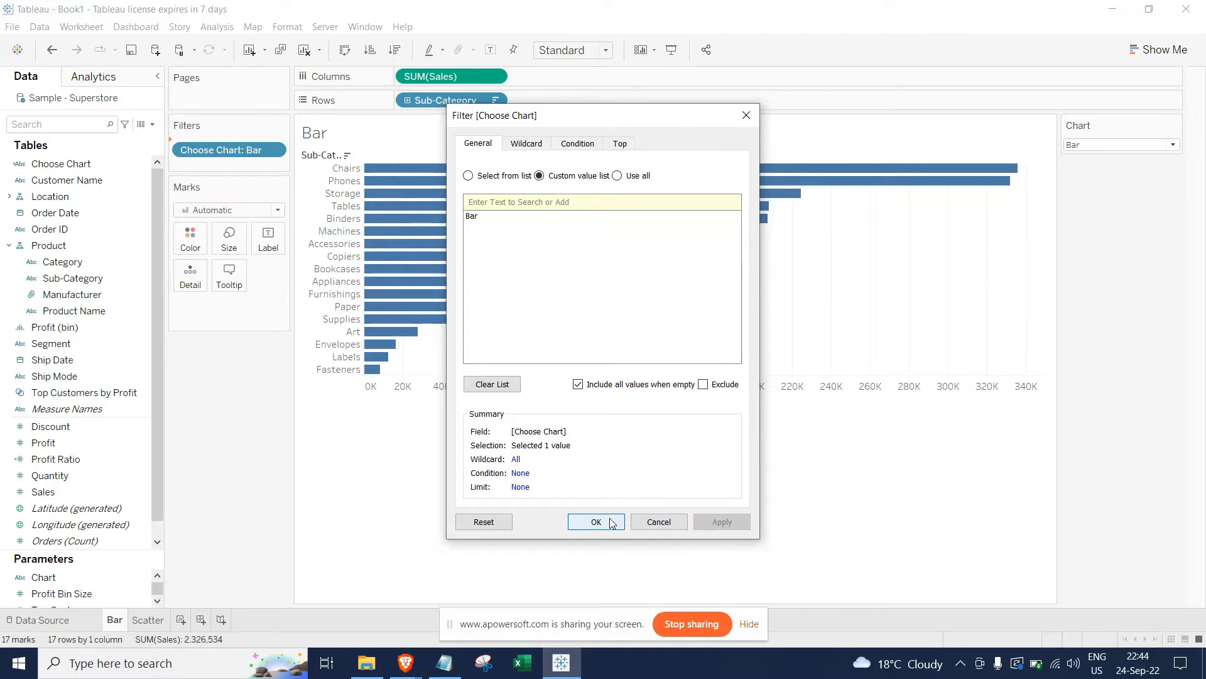
left_click(598, 521)
Set the Chart parameter to Scatter and filter the Scatter sheet by Choose Chart using a custom value list containing Scatter
left_click(150, 619)
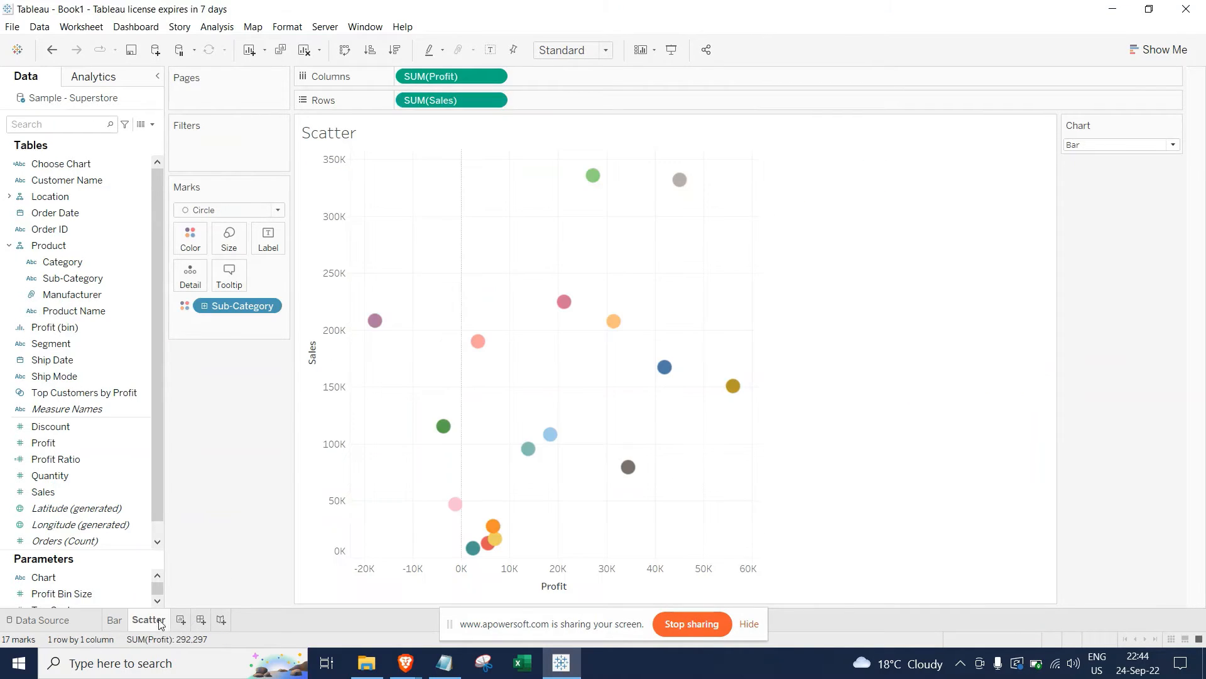
left_click(1107, 147)
left_click(1102, 172)
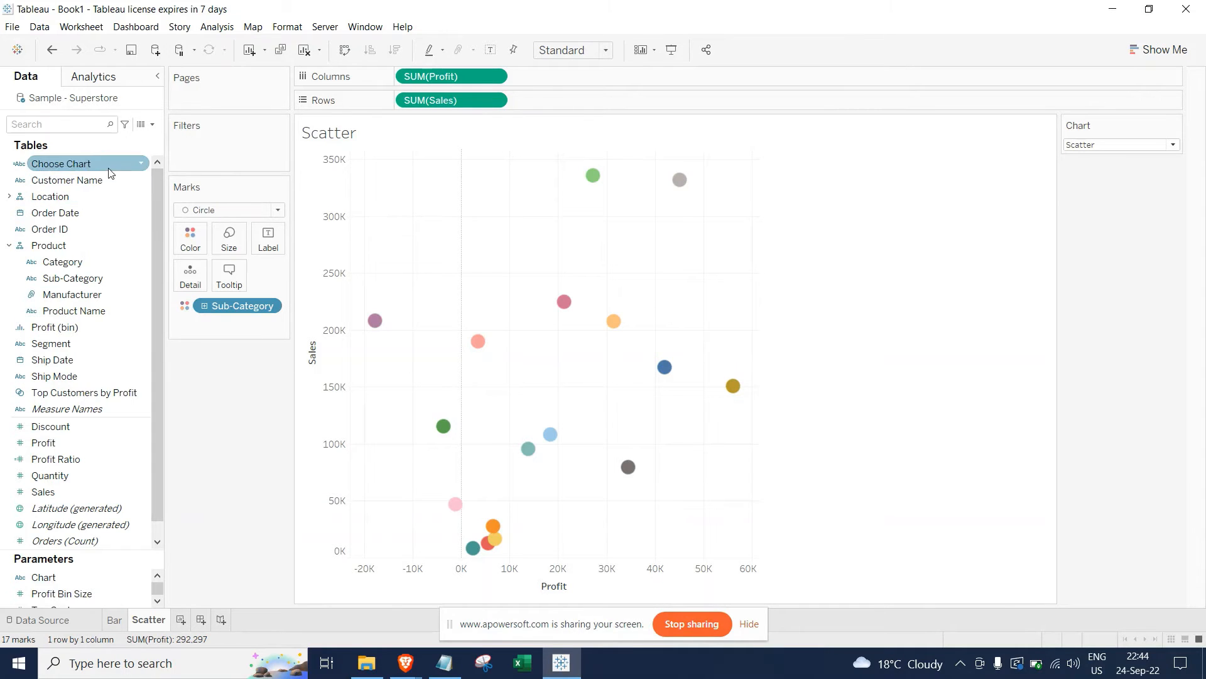
left_click_drag(61, 164, 228, 157)
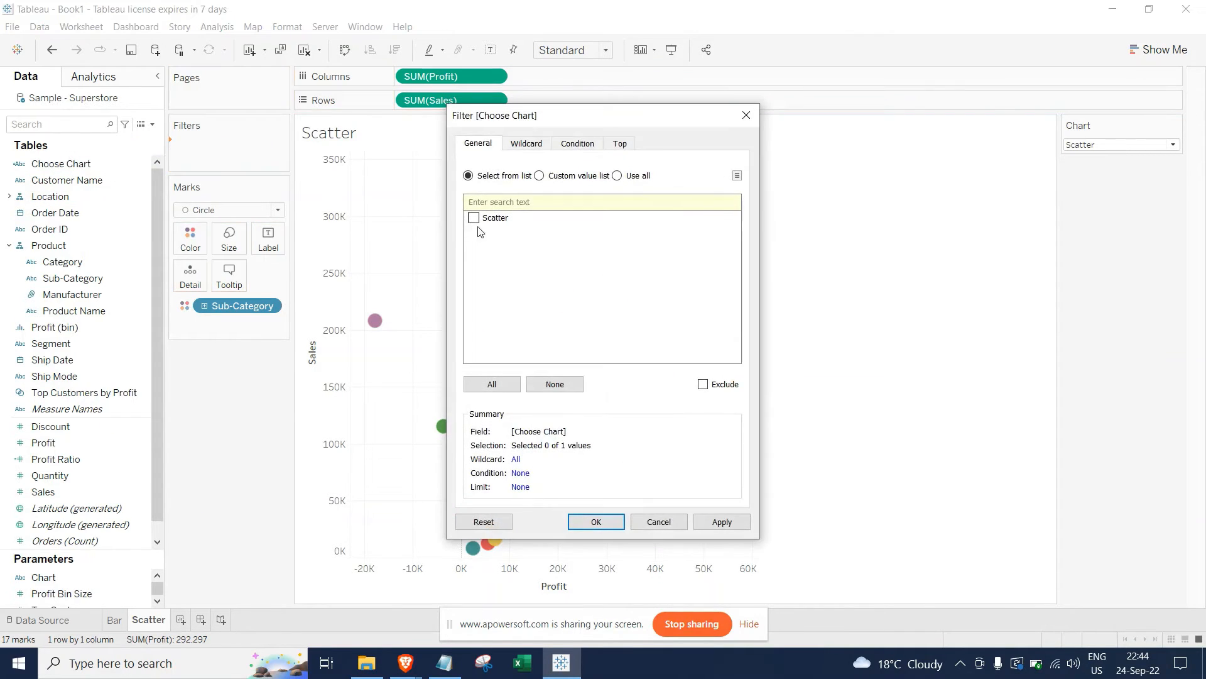
left_click(539, 176)
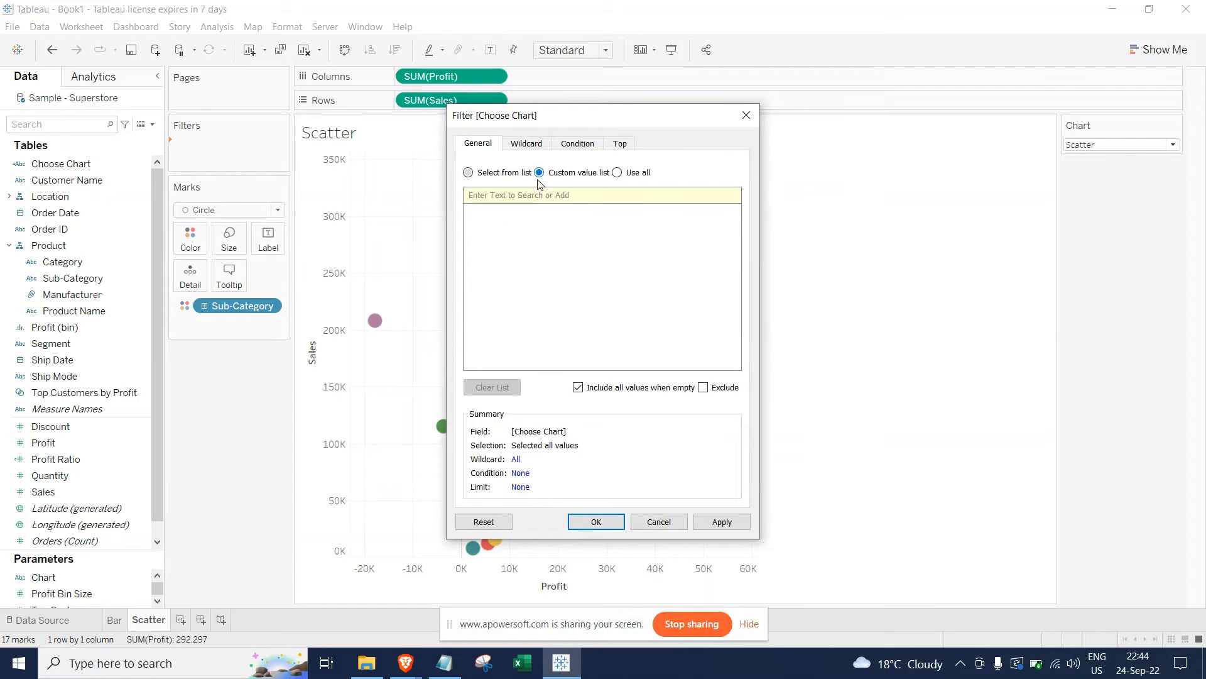
type("Scatter")
left_click(725, 195)
left_click(703, 521)
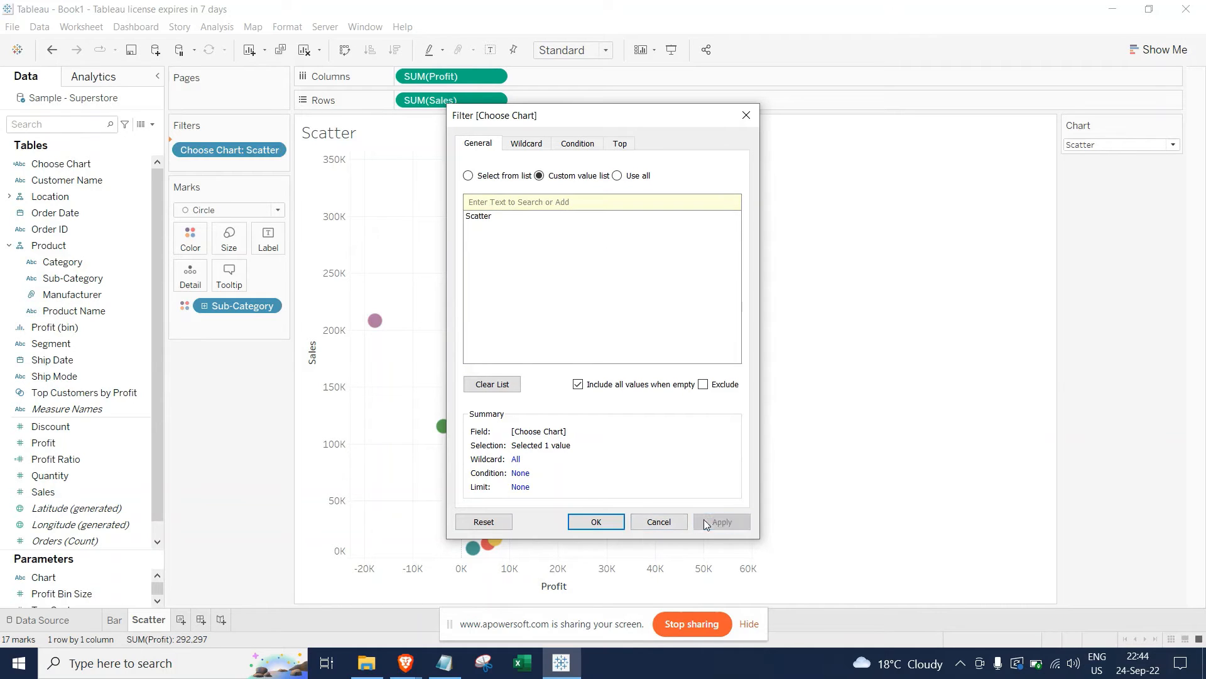
left_click(613, 523)
Switch the Chart parameter to Bar and back to Scatter to test the custom-list filter on the Scatter sheet
left_click(1093, 145)
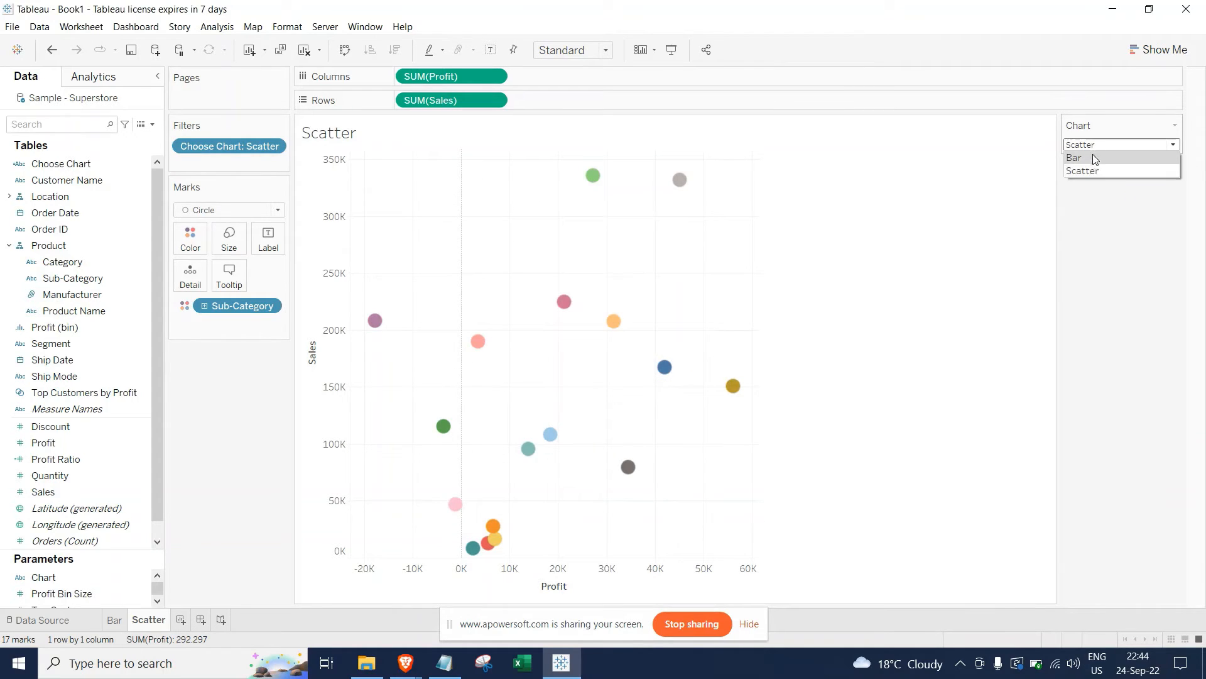
left_click(1093, 157)
left_click(1093, 146)
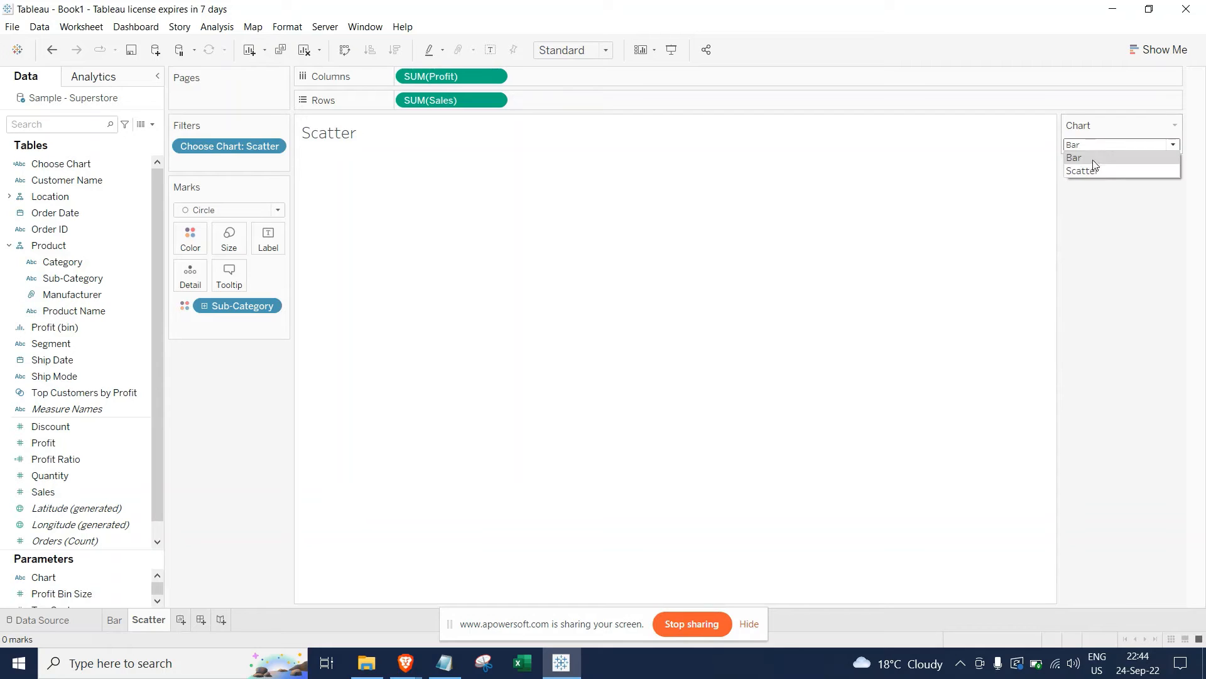
left_click(1086, 171)
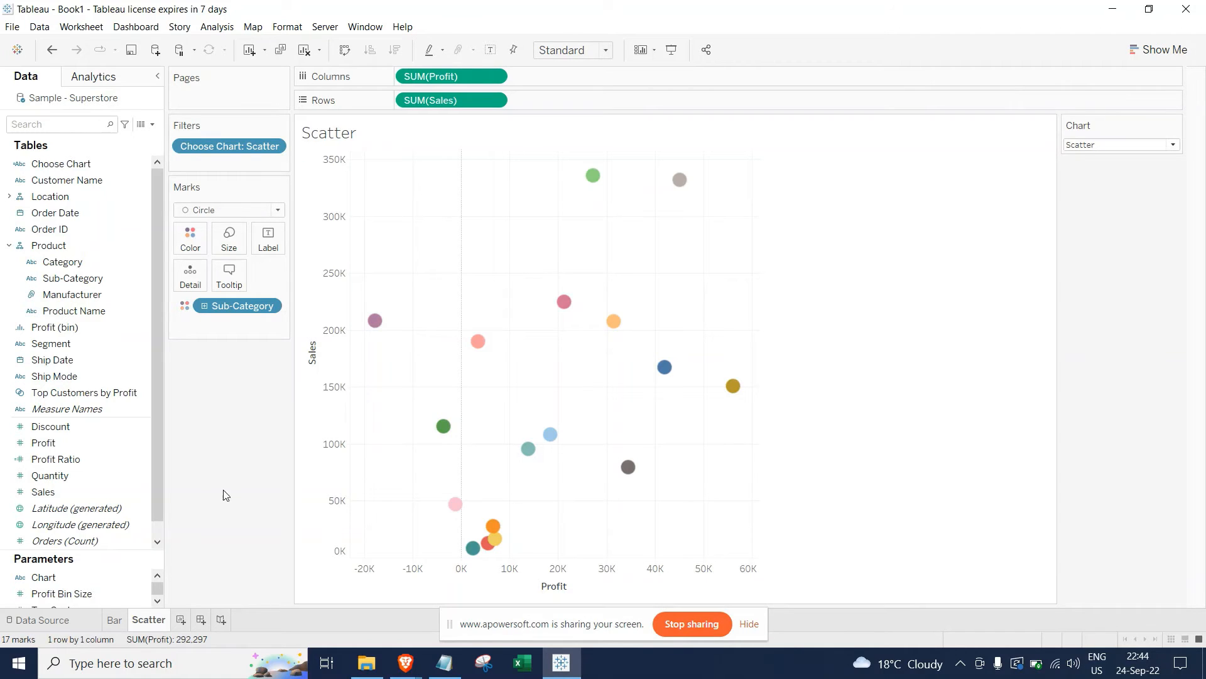
Create a new dashboard with a tiled layout container and place the Bar sheet inside it
left_click(201, 620)
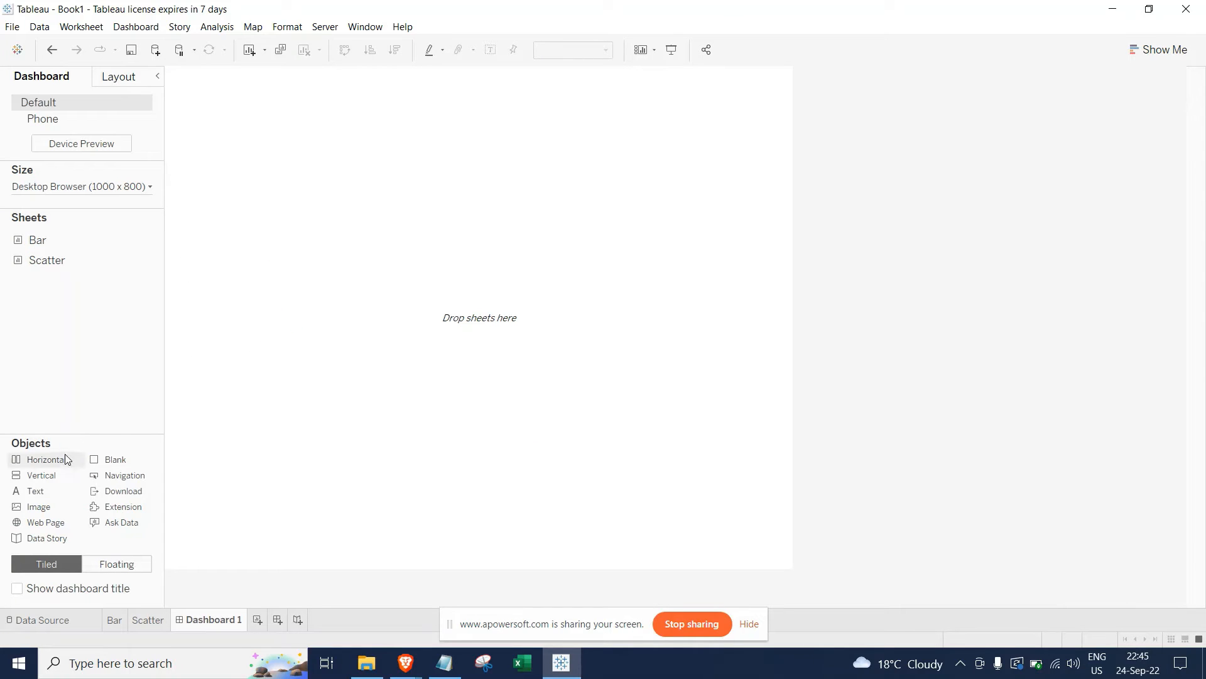
left_click_drag(118, 460, 375, 401)
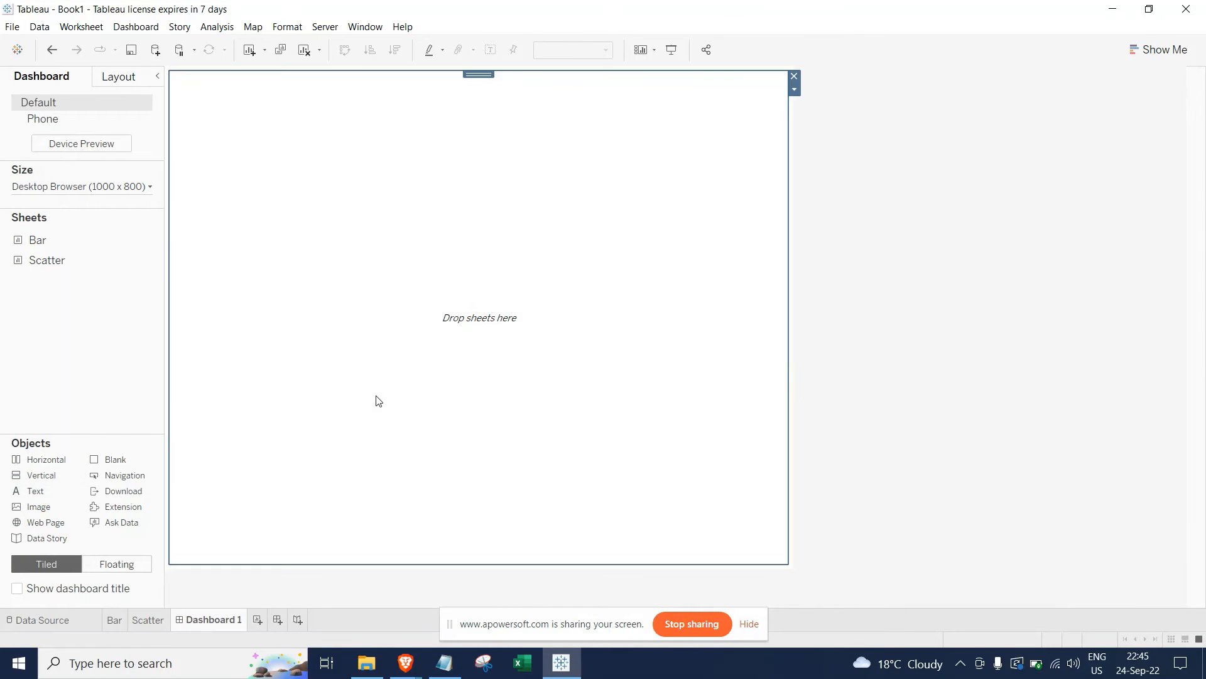
left_click_drag(60, 243, 385, 256)
Fit the Bar sheet to Entire View on the dashboard and add the Scatter sheet below it in the container
mouse_move(112, 260)
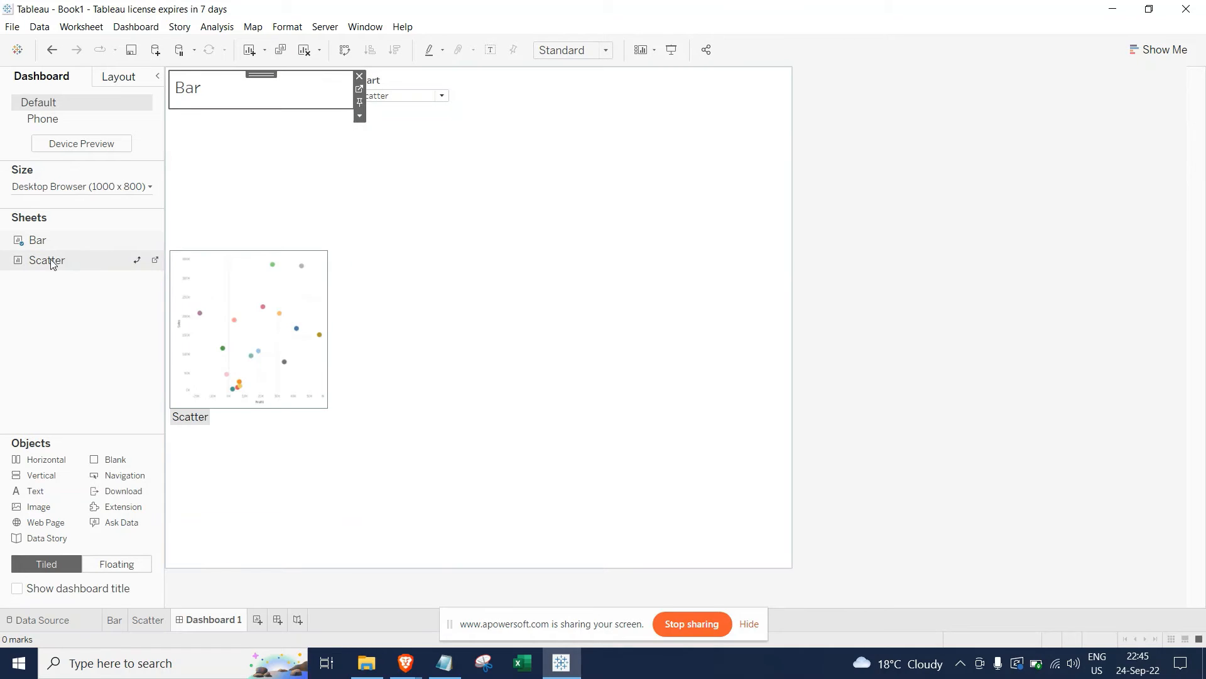
left_click(360, 117)
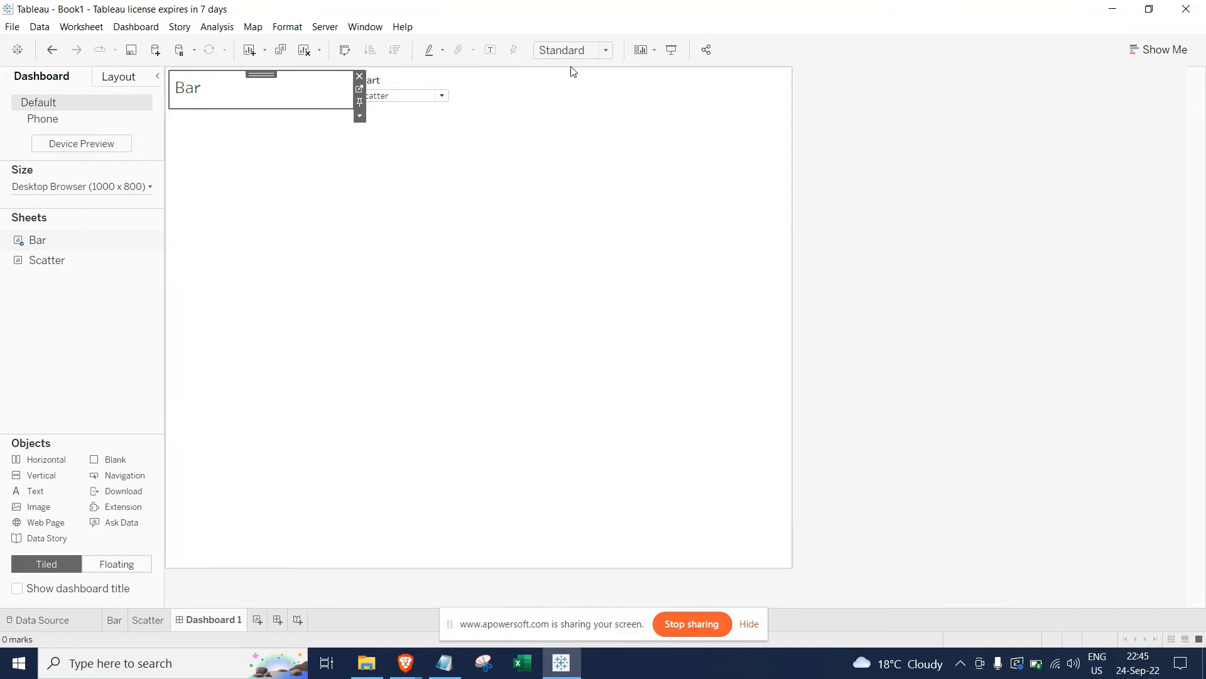
left_click(571, 50)
left_click(579, 107)
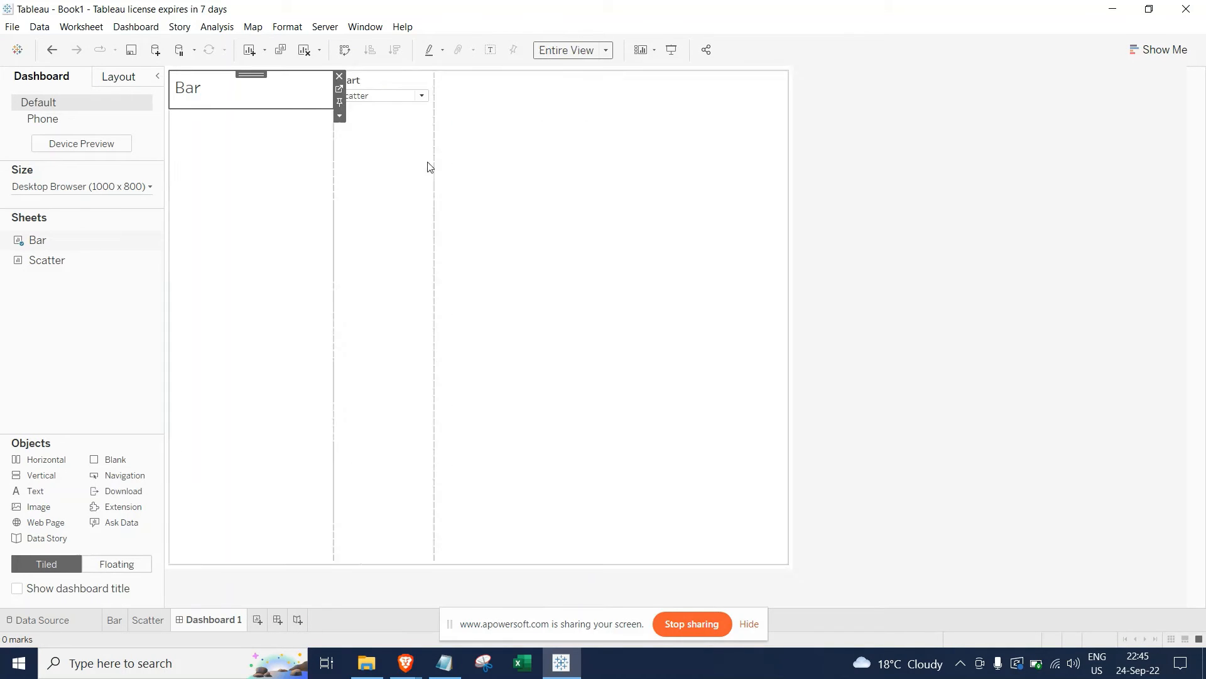
left_click_drag(54, 260, 260, 424)
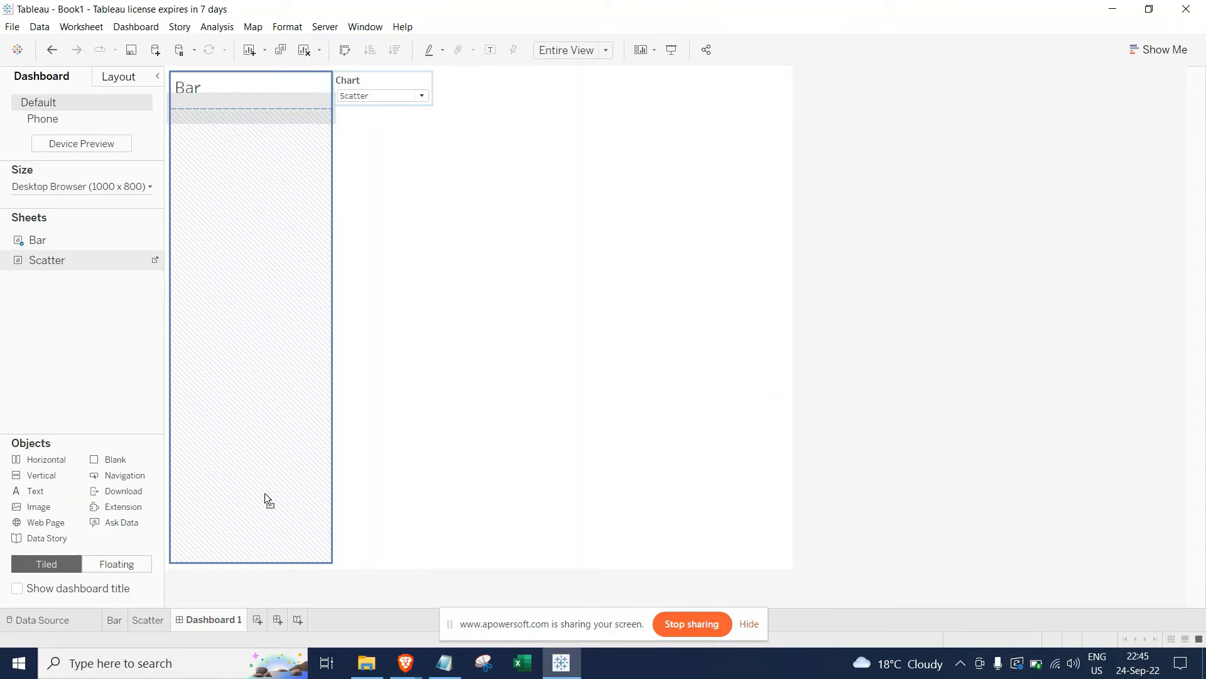
left_click_drag(265, 493, 266, 495)
Remove the Chart parameter control from the dashboard
left_click(415, 80)
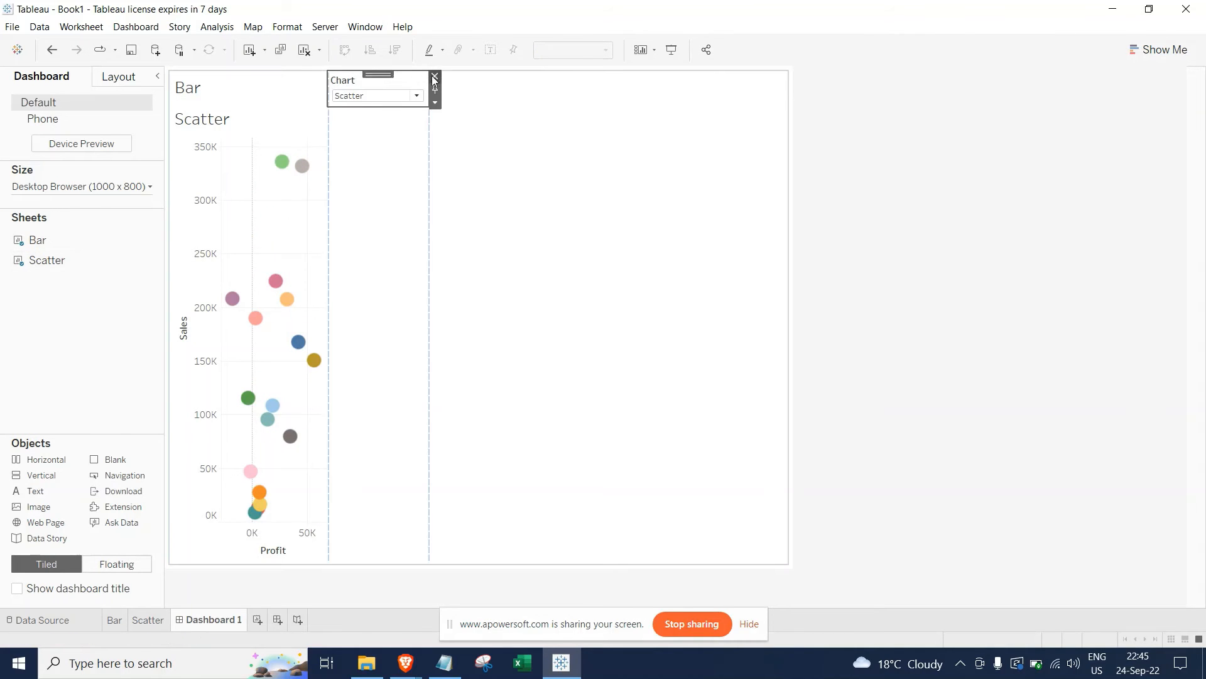
left_click(434, 78)
left_click(404, 90)
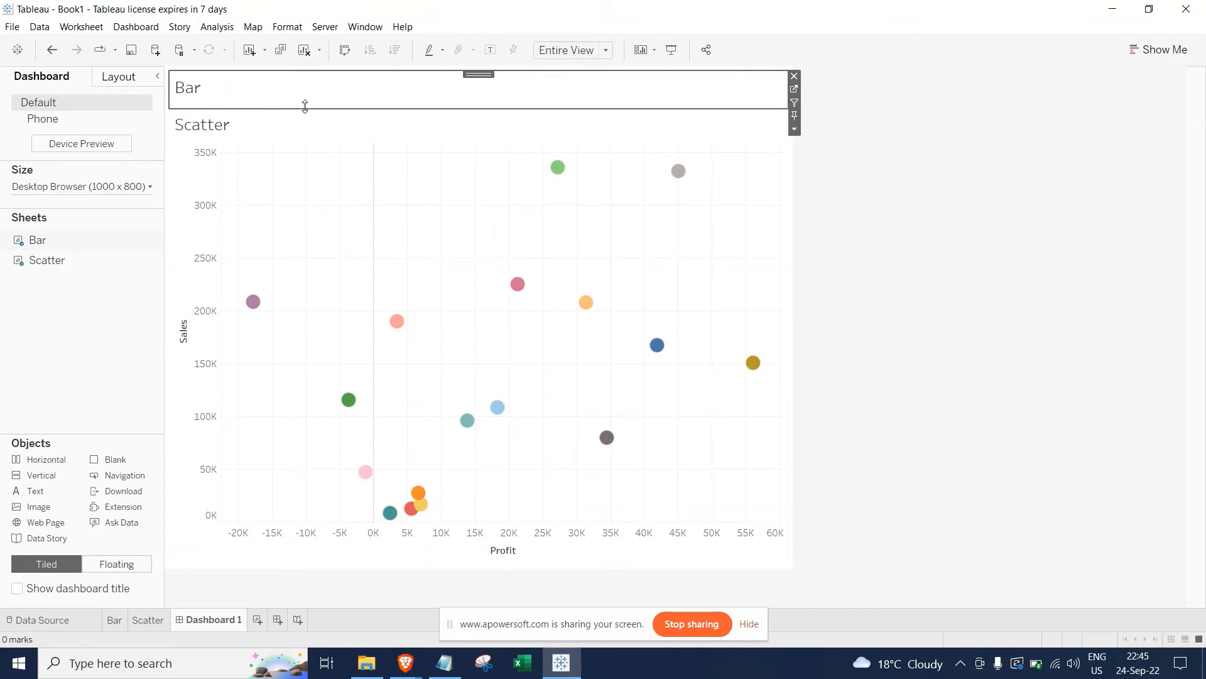
Hide the titles of the Bar and Scatter sheets on the dashboard
right_click(193, 91)
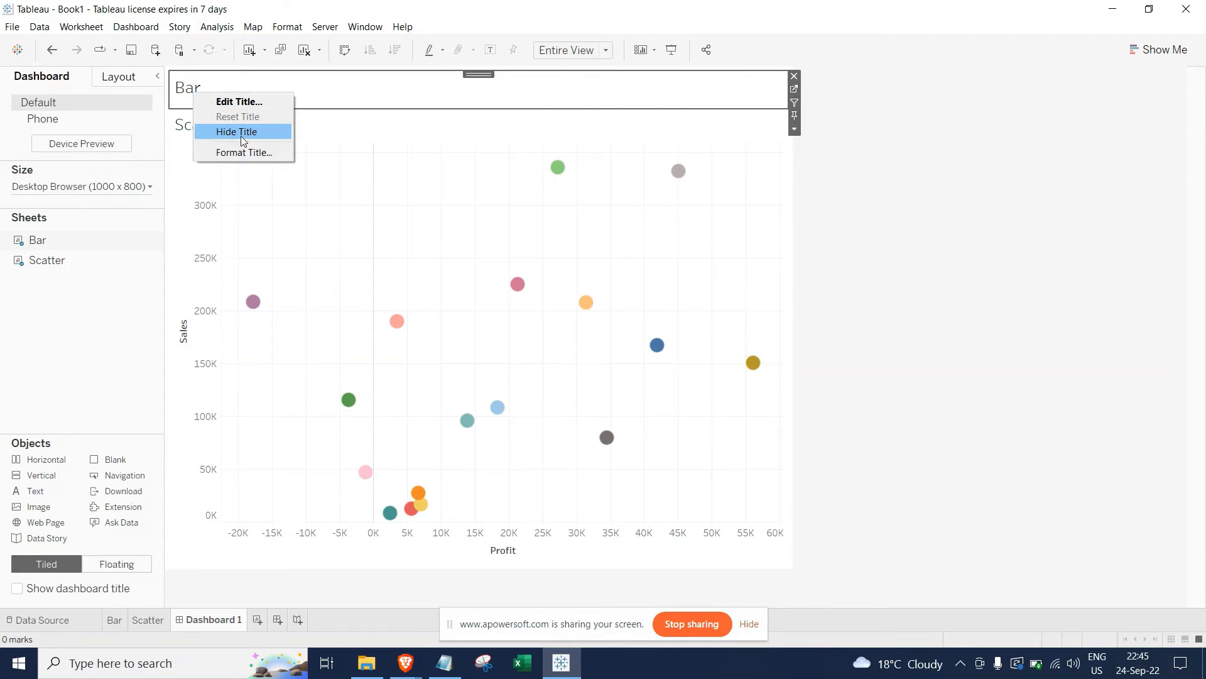
left_click(240, 132)
right_click(208, 87)
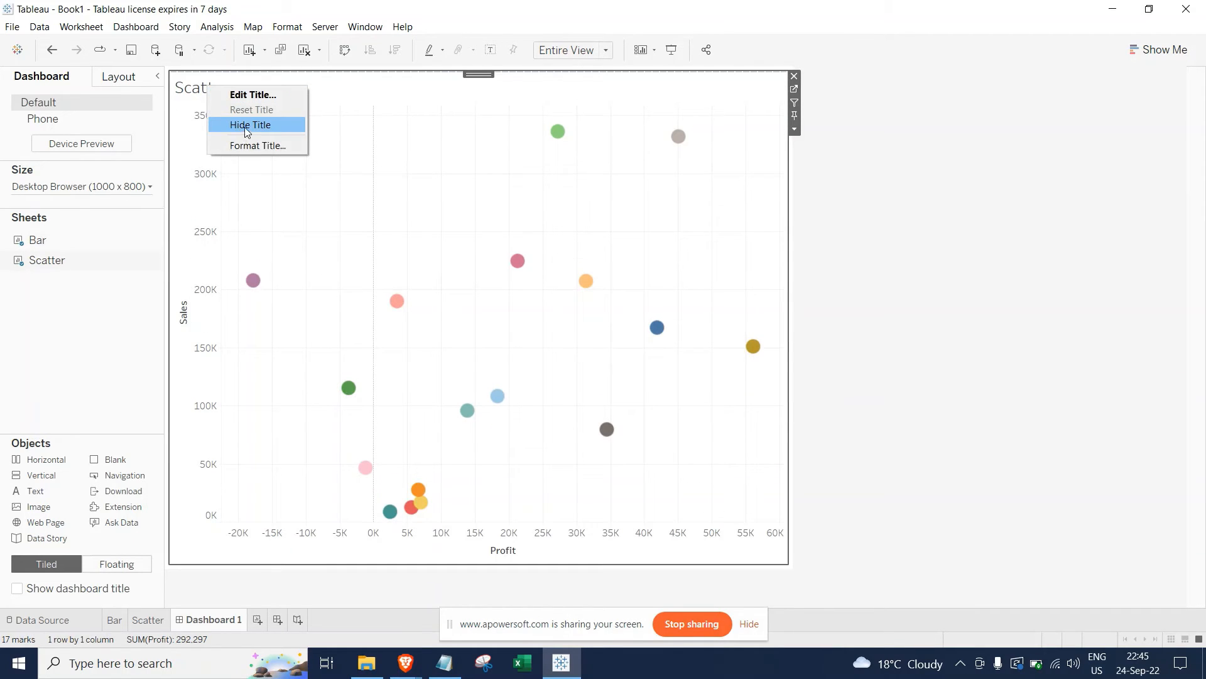
left_click(244, 126)
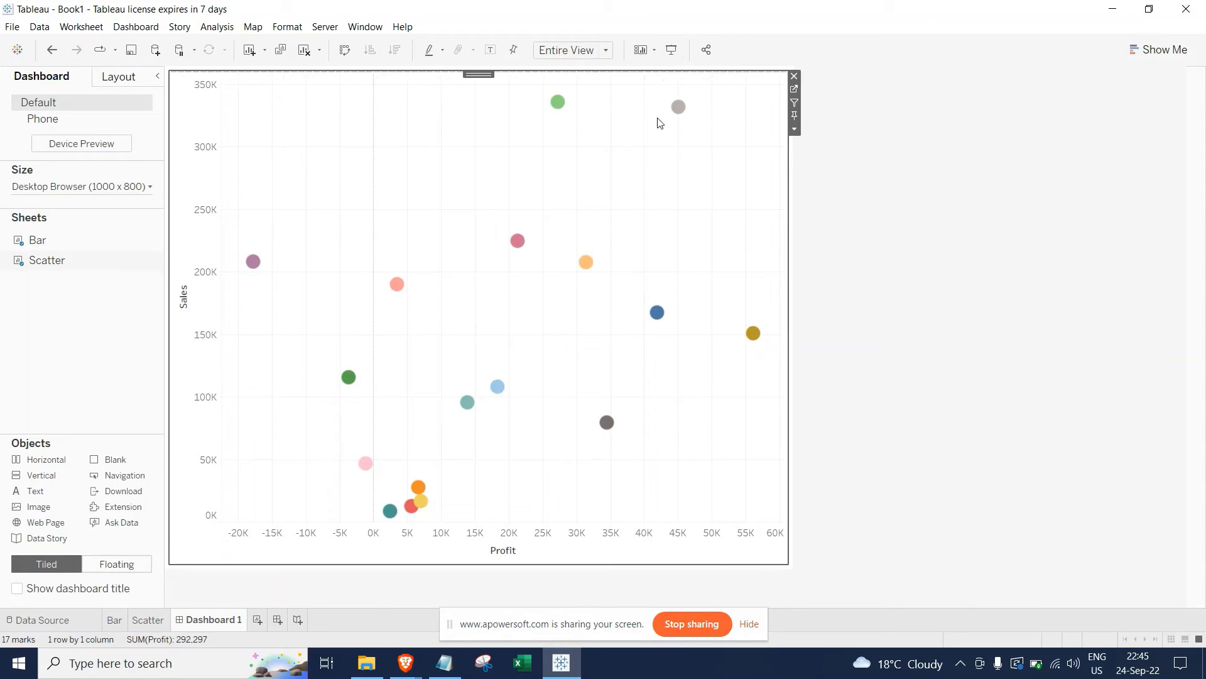
Show the Chart parameter control on the dashboard
left_click(642, 50)
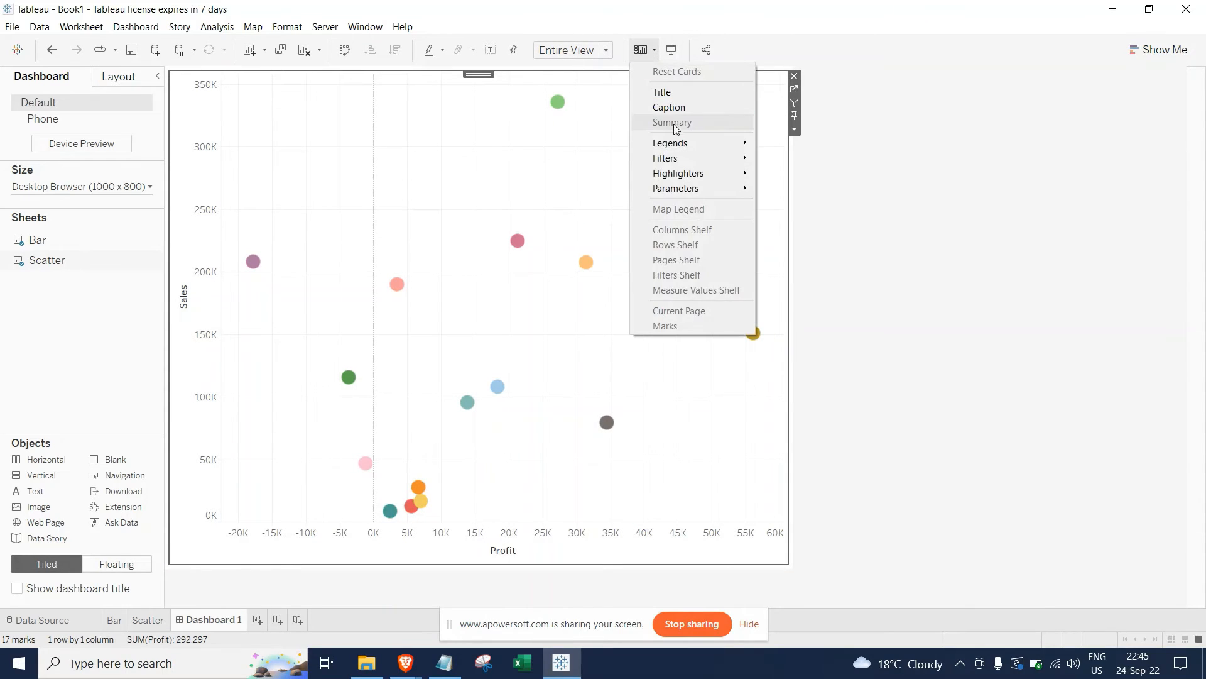
mouse_move(715, 189)
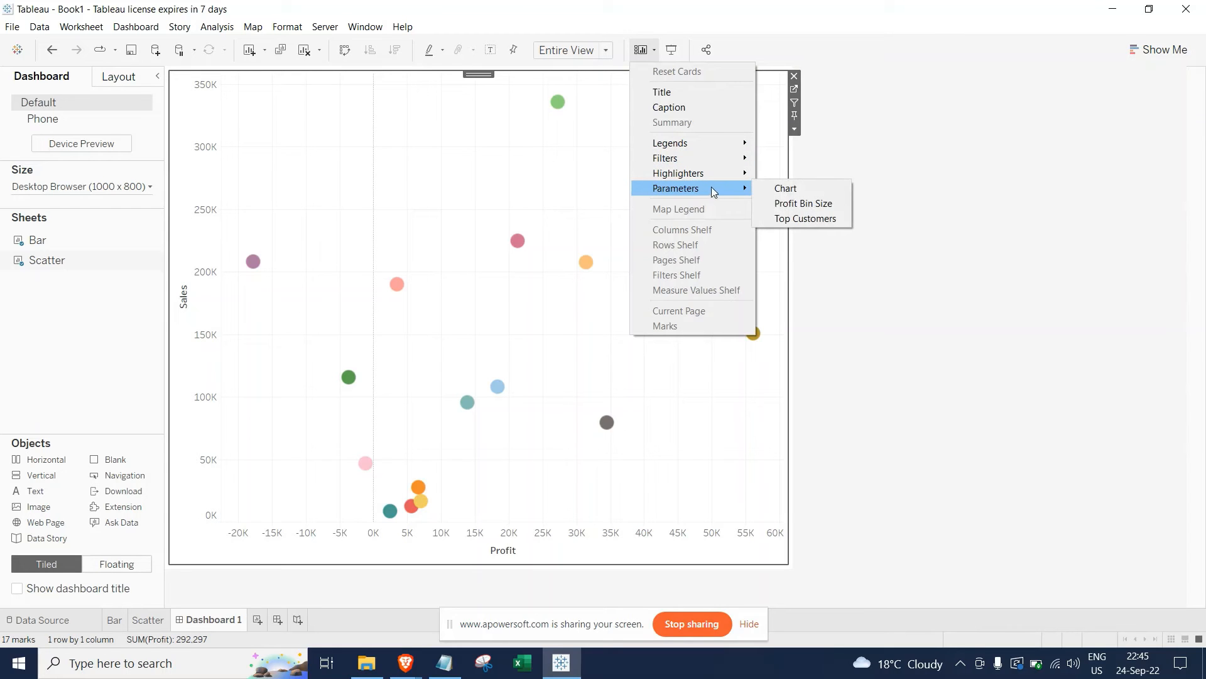
left_click(779, 189)
Switch the Chart parameter to Bar and back to Scatter to test the chart swap on the dashboard
left_click(747, 95)
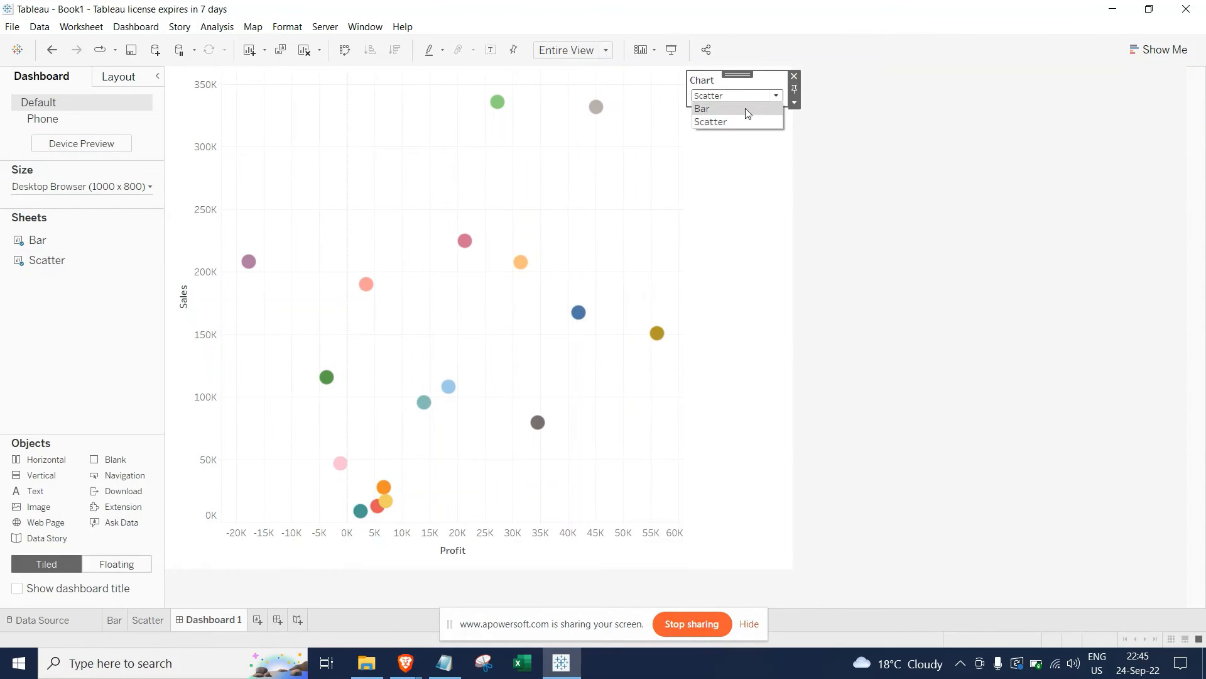
left_click(747, 110)
left_click(746, 97)
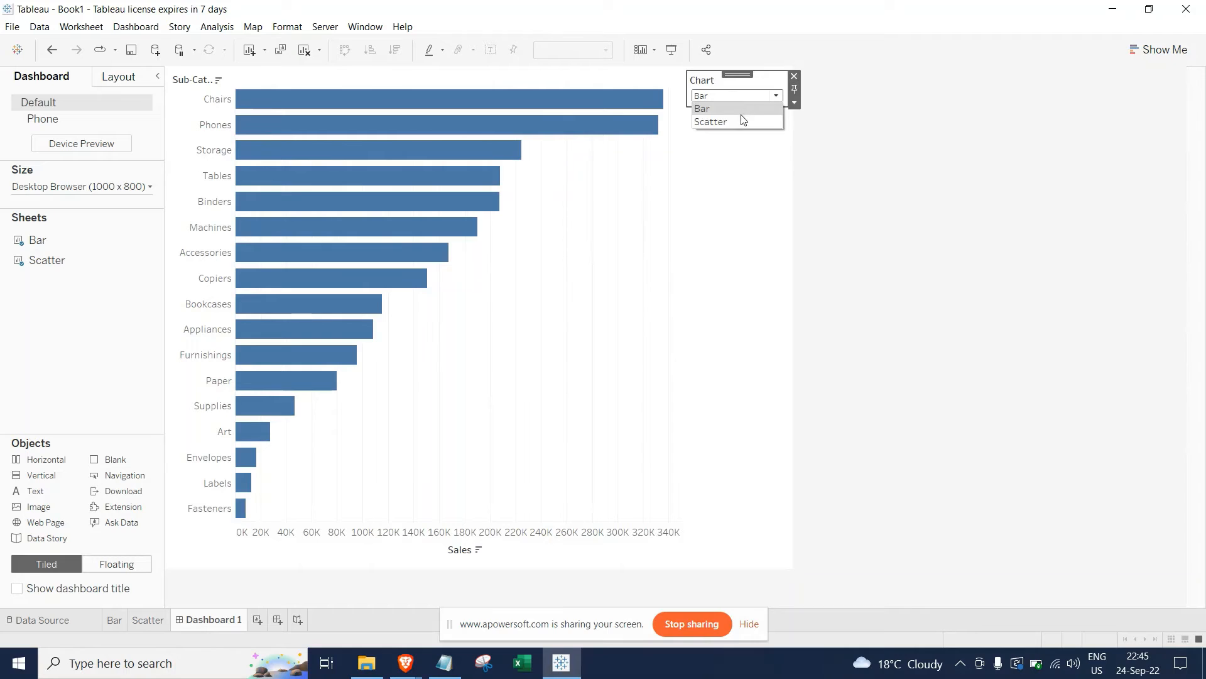
left_click(742, 121)
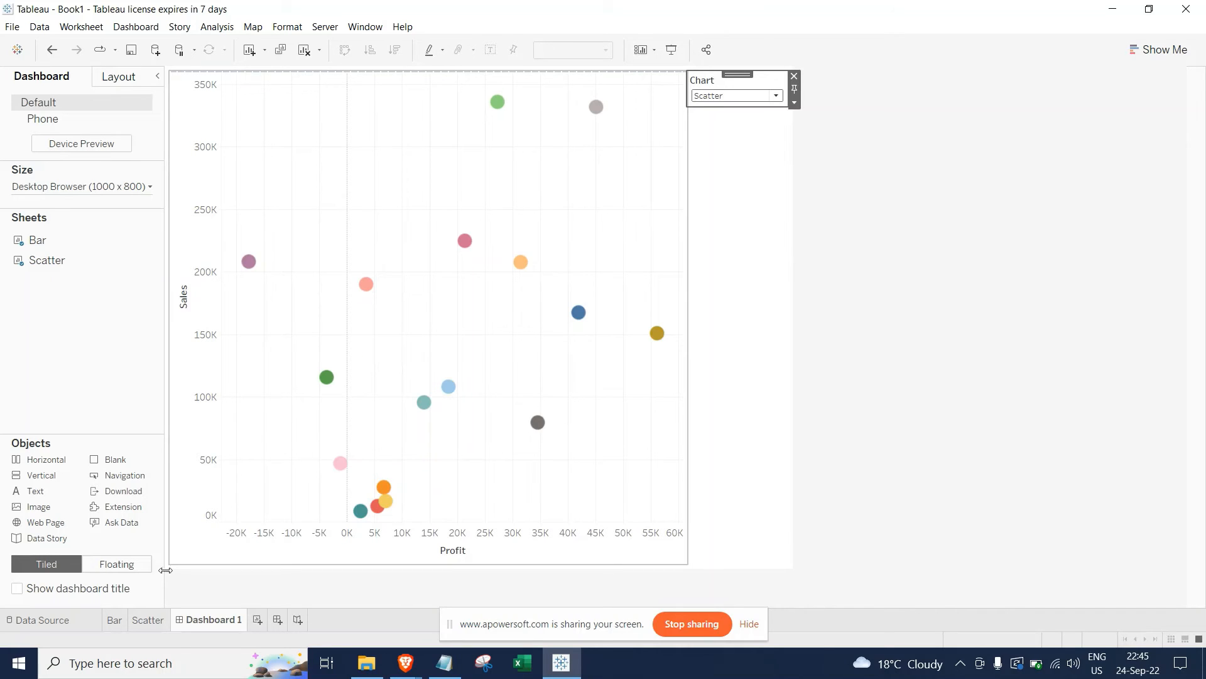
Remove the Choose Chart filter from the Bar sheet and from the Scatter sheet
left_click(114, 619)
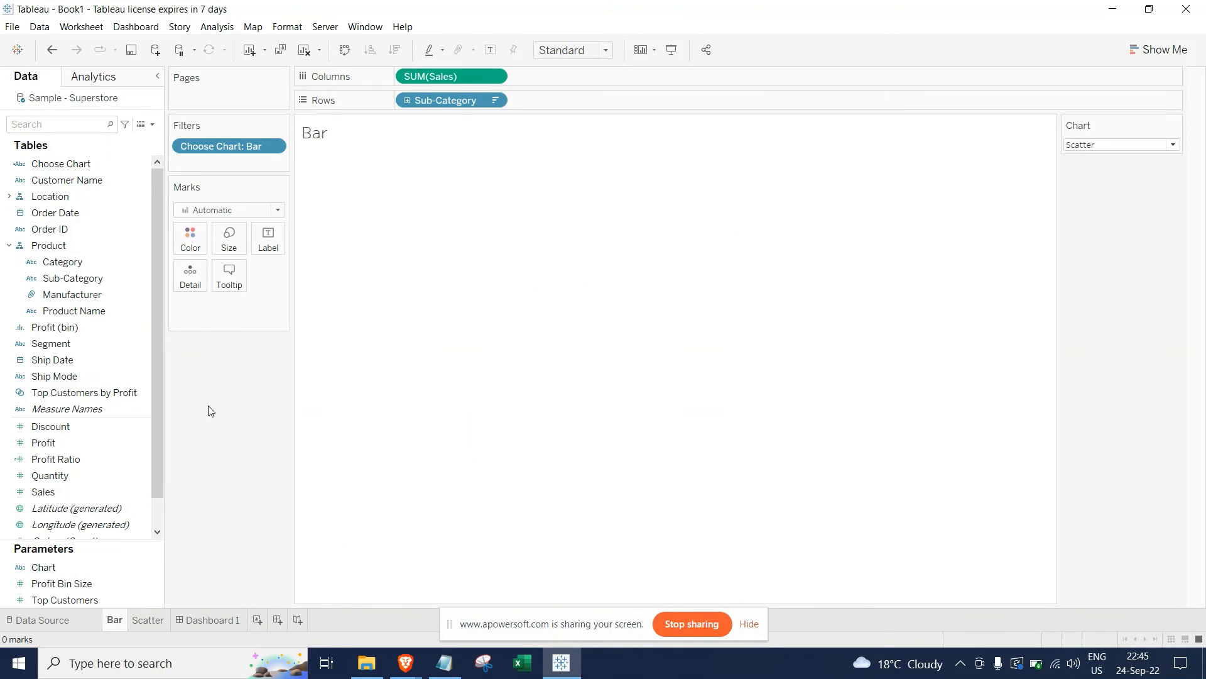
left_click_drag(221, 145, 223, 433)
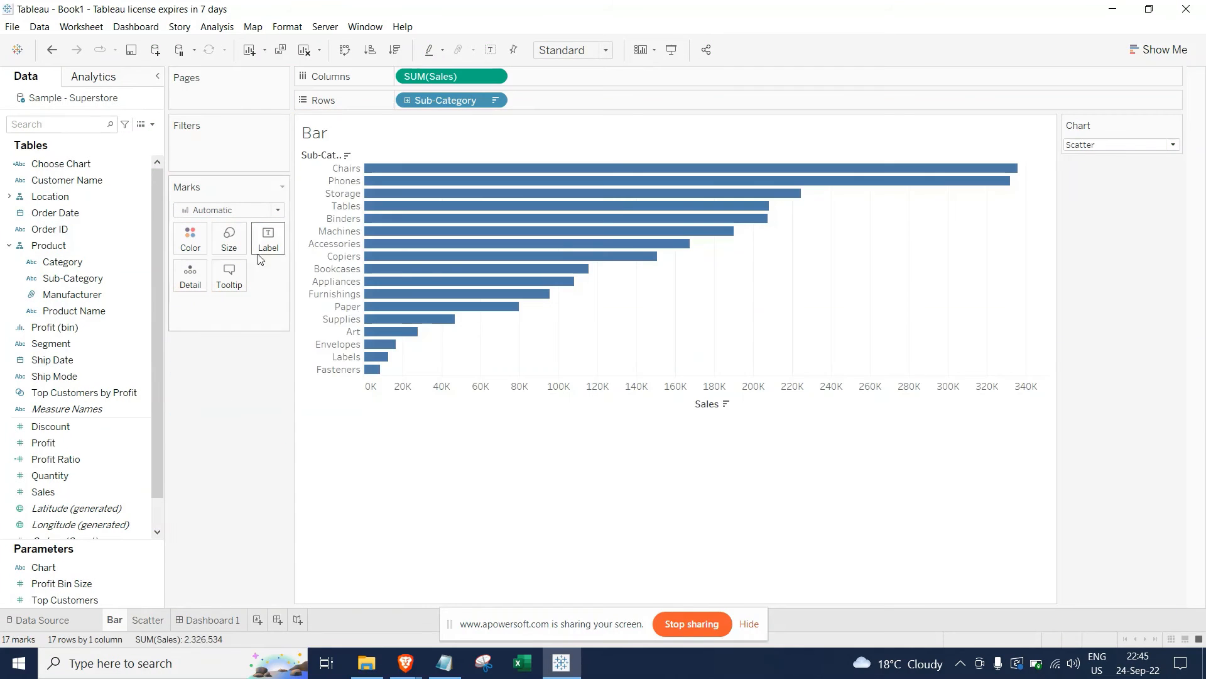
left_click(150, 618)
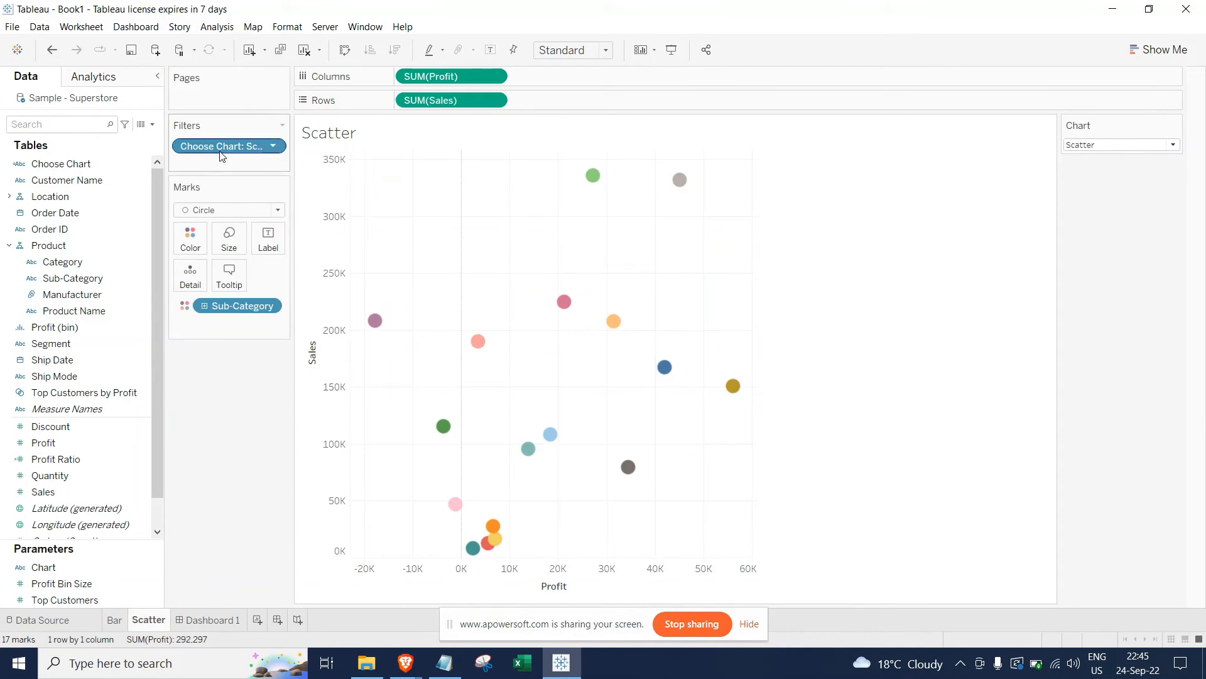
left_click_drag(220, 153, 199, 447)
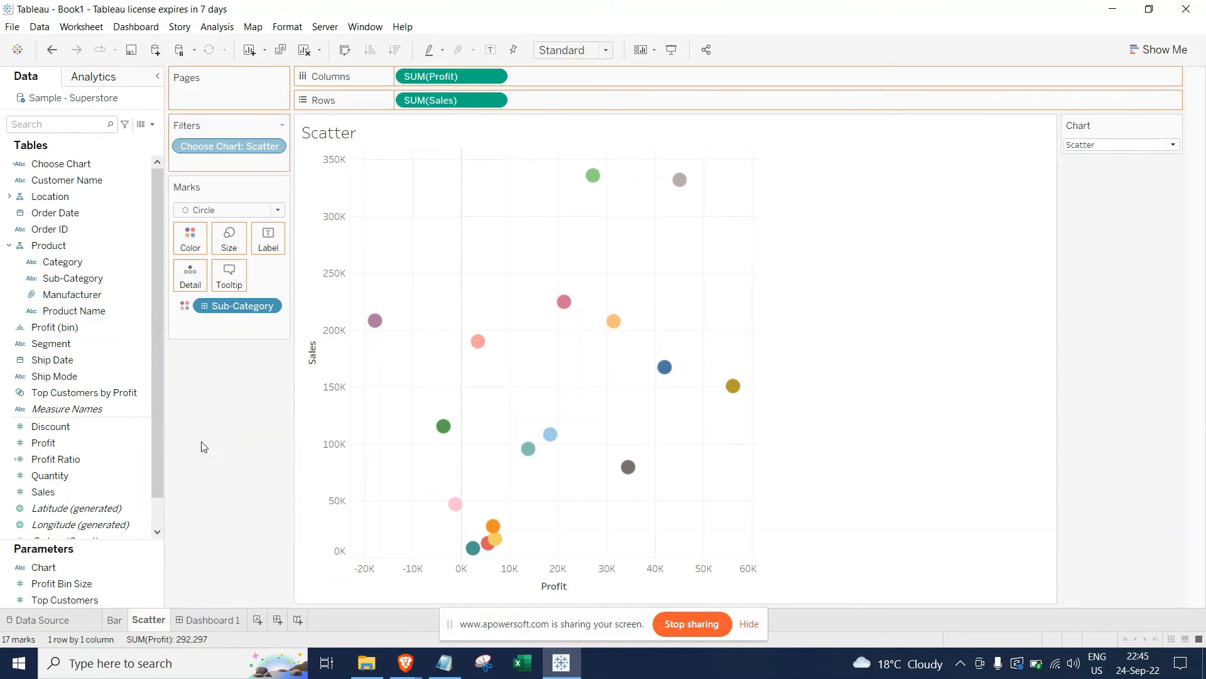
Set the Chart parameter to Bar on the Bar sheet
left_click(116, 620)
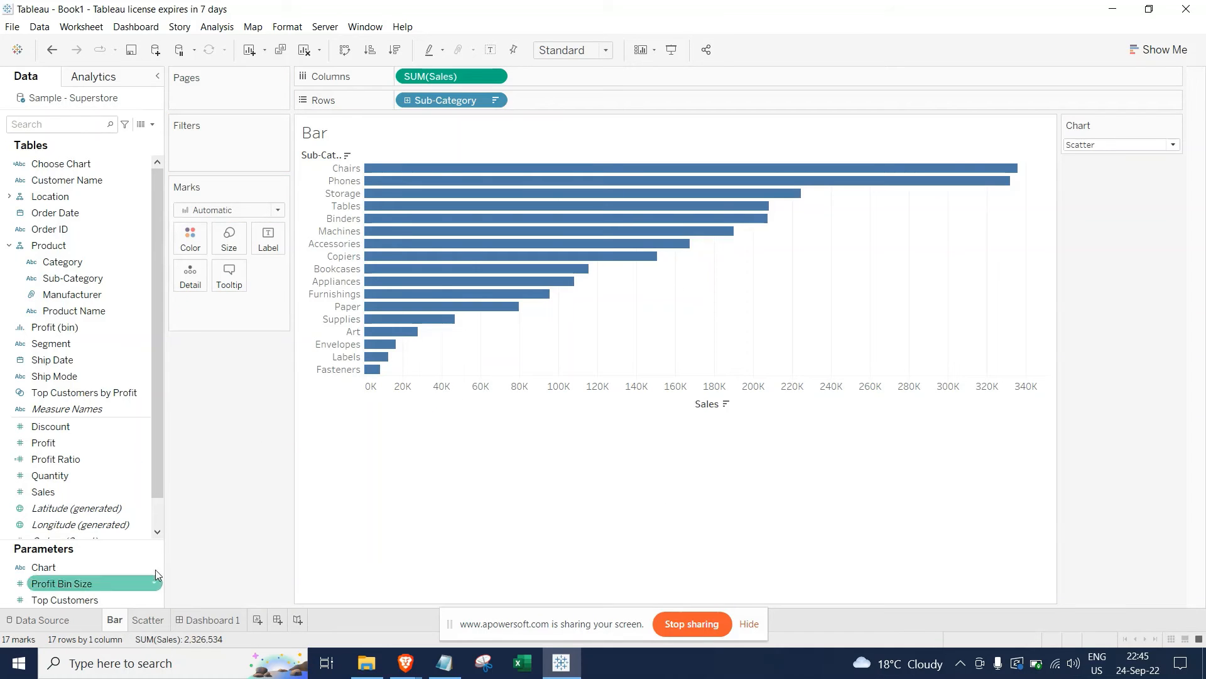
left_click(1093, 149)
left_click(1092, 156)
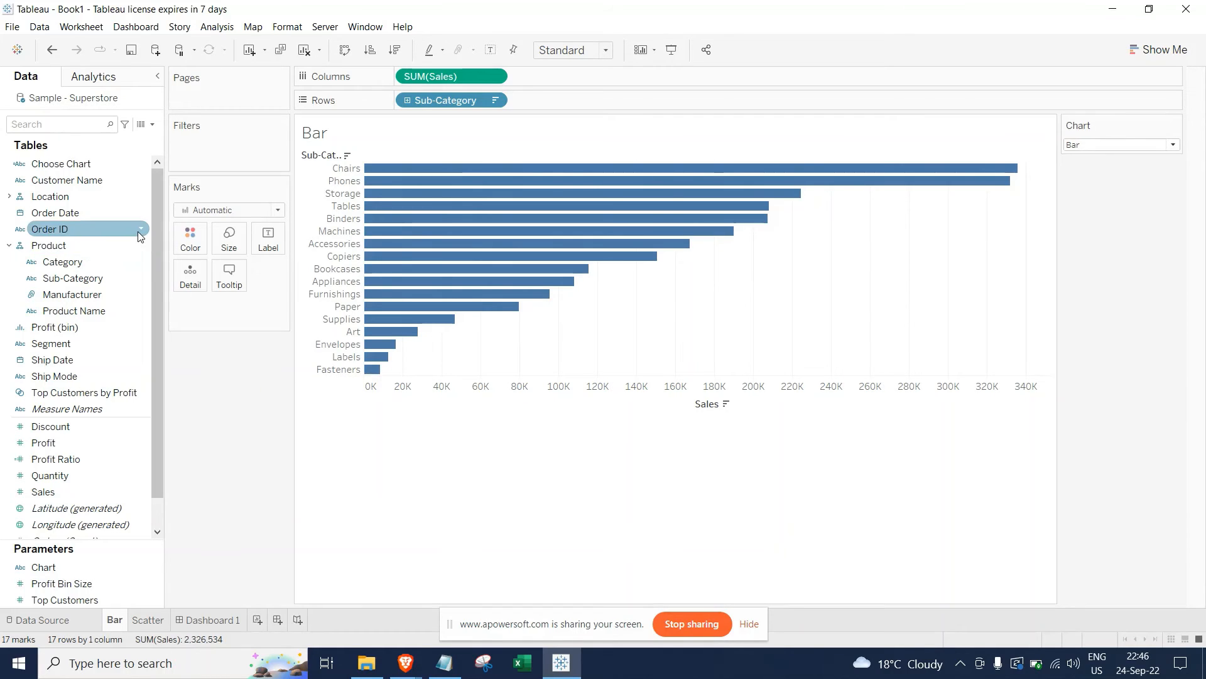
Filter the Bar sheet on Choose Chart using the condition formula [Choose Chart]='Bar'
left_click_drag(74, 165, 229, 156)
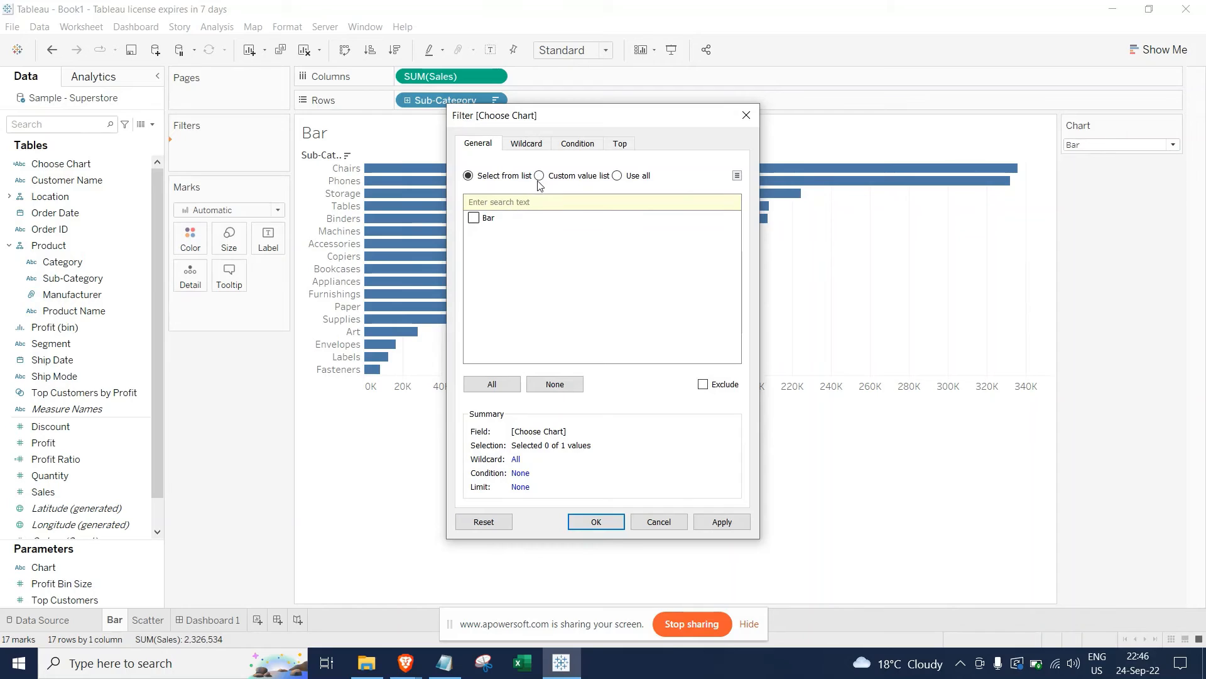
left_click(539, 176)
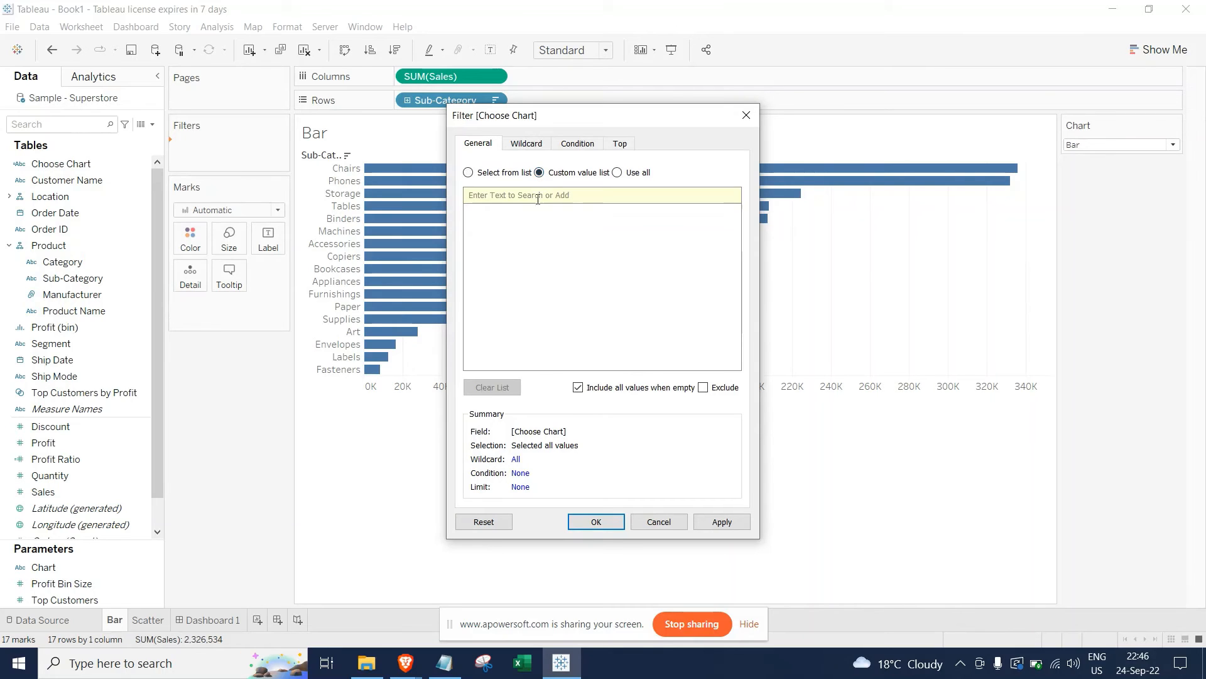
left_click(578, 144)
left_click(481, 302)
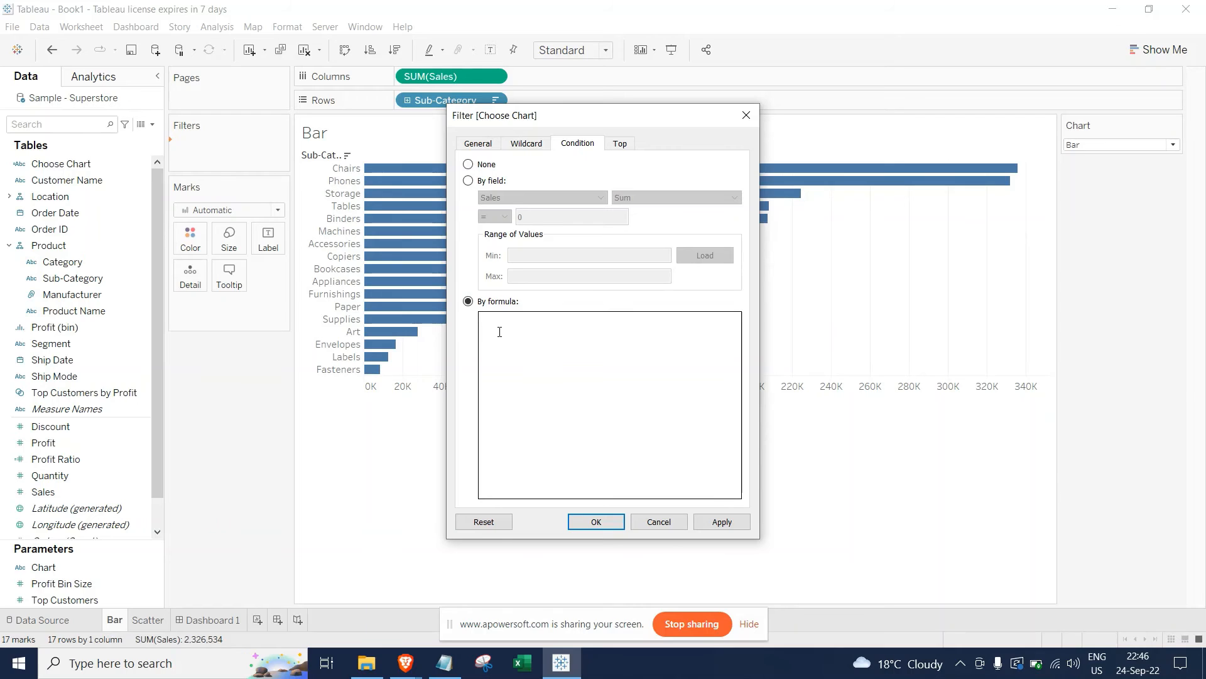
type("cho")
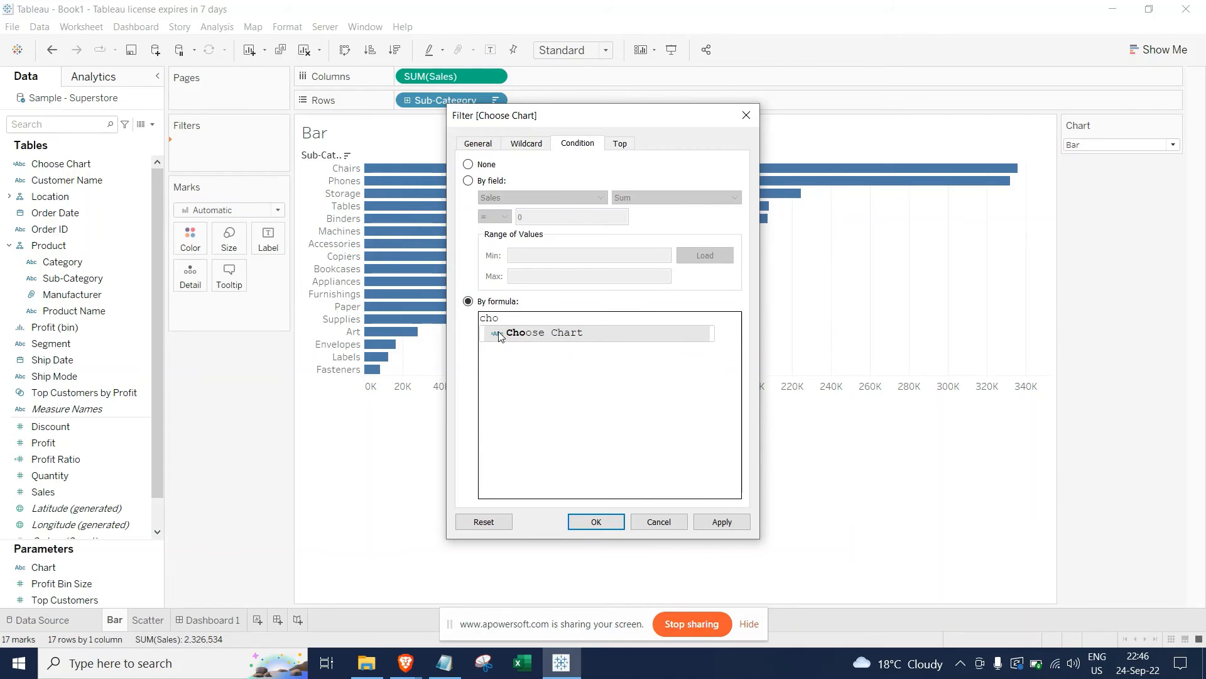
double_click(576, 333)
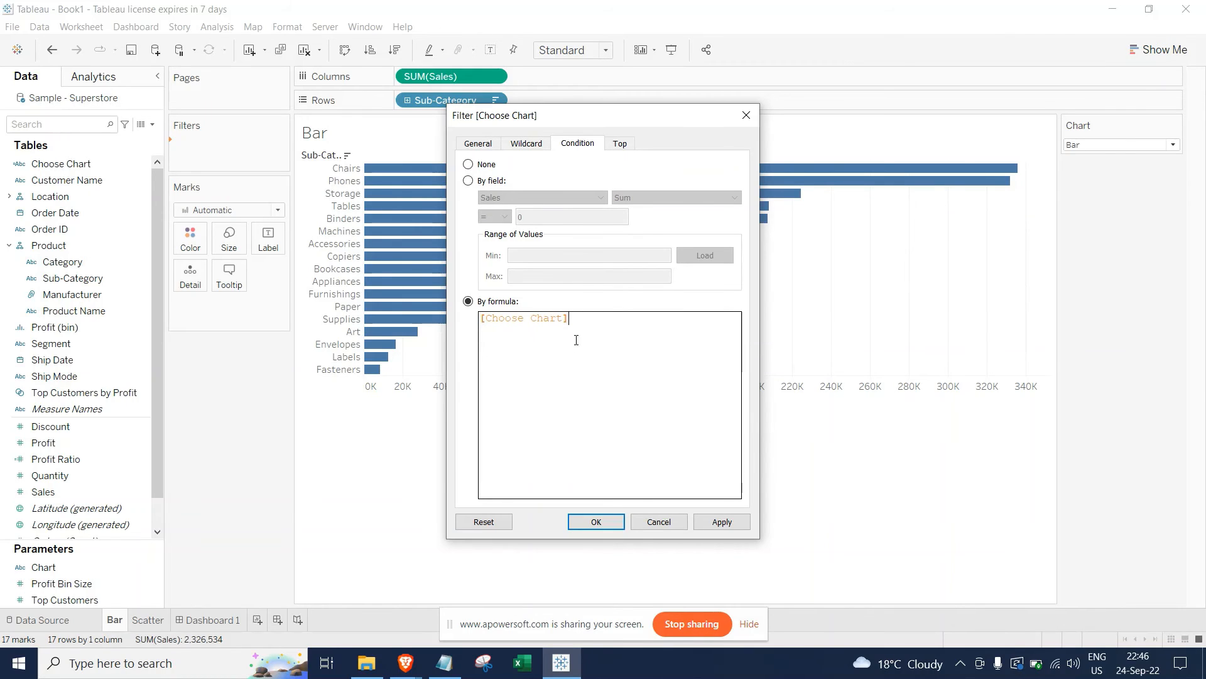
type("='Bar")
left_click(722, 523)
left_click(617, 521)
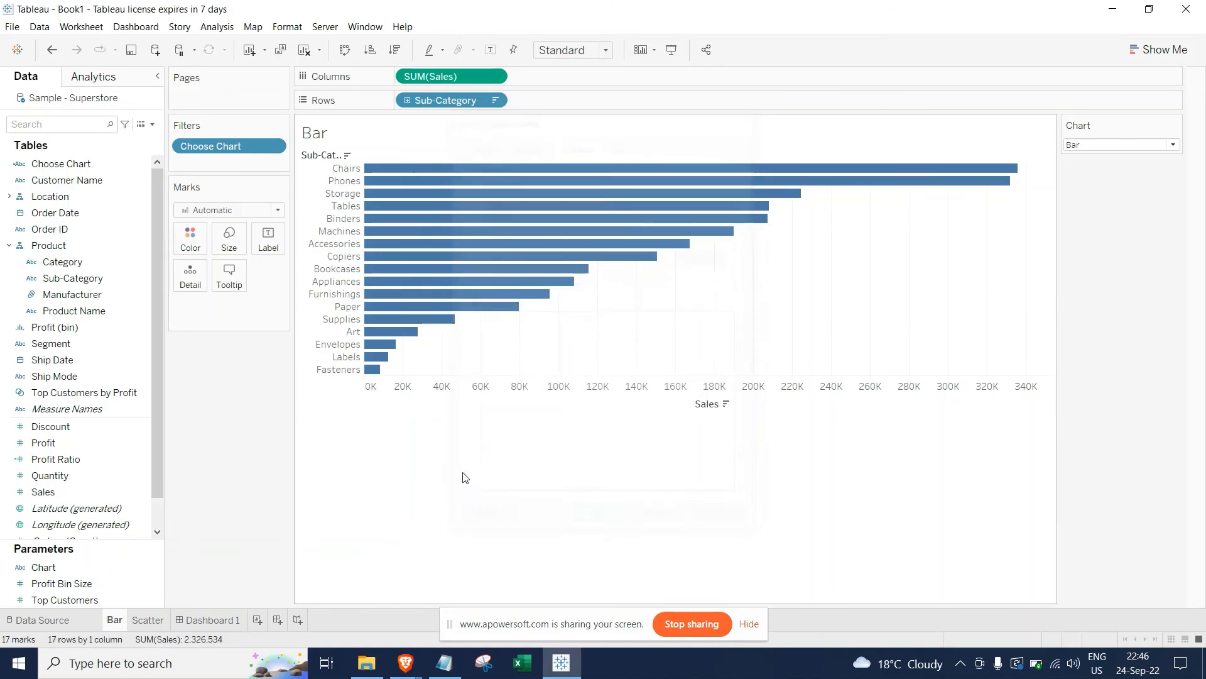
Filter the Scatter sheet on Choose Chart using the condition formula [Choose Chart]='Scatter'
left_click(148, 619)
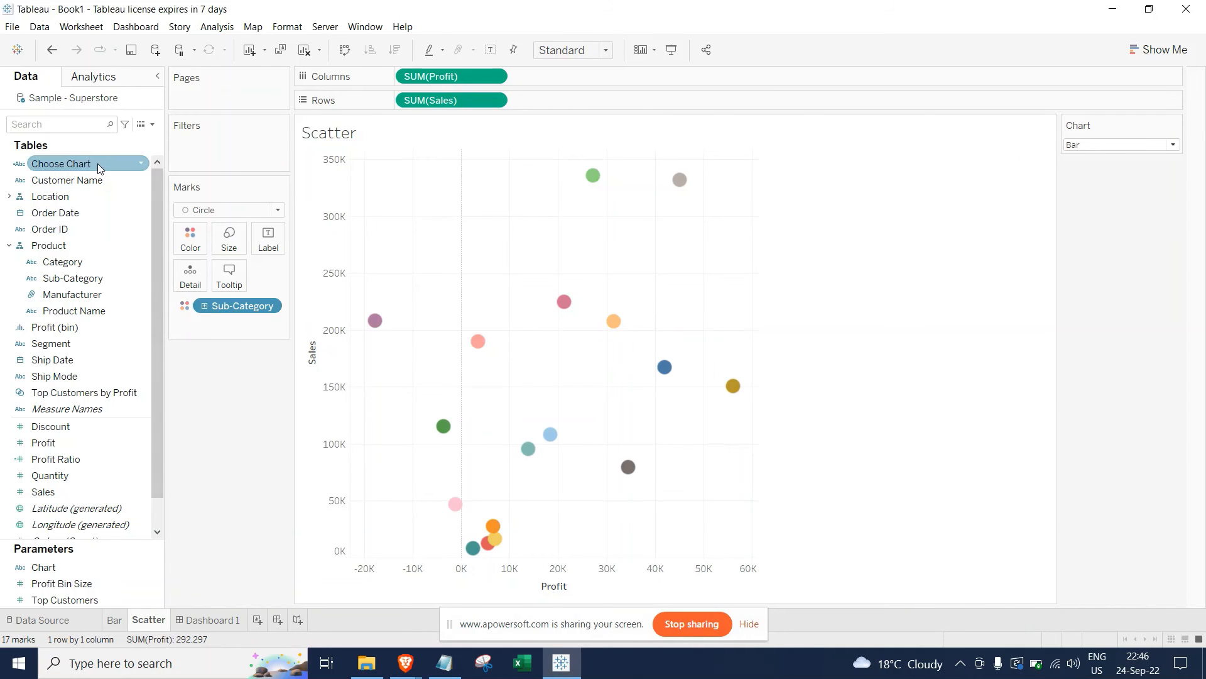
left_click_drag(97, 163, 186, 143)
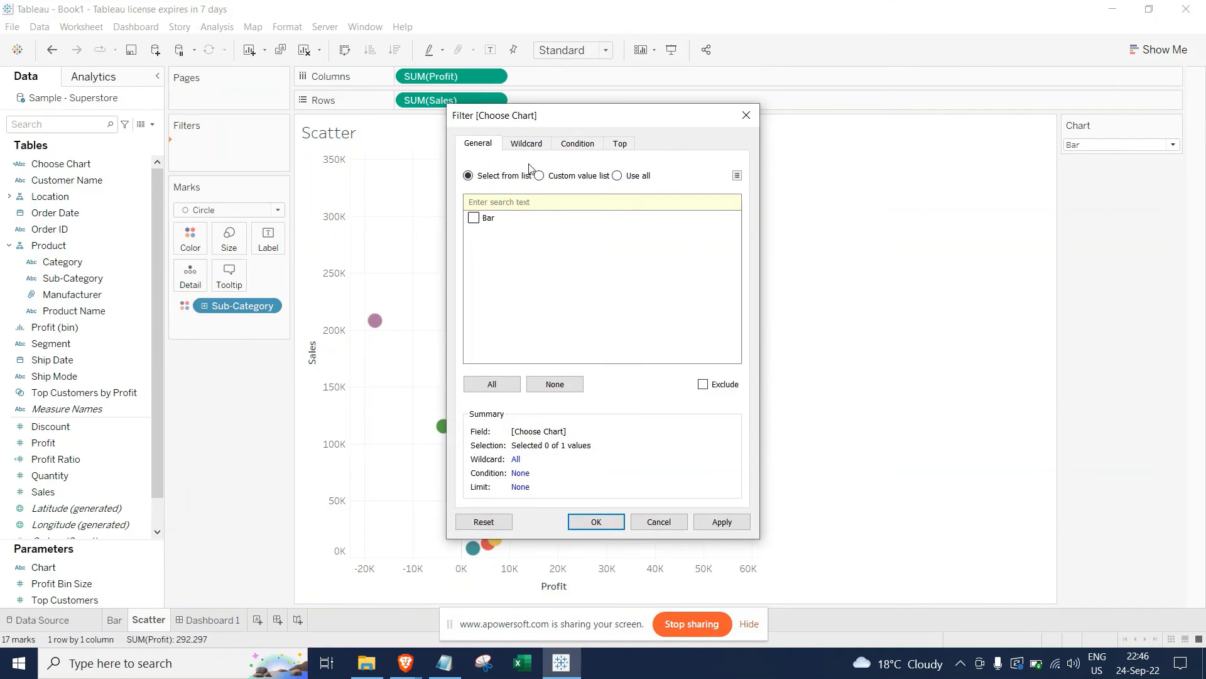
left_click(580, 146)
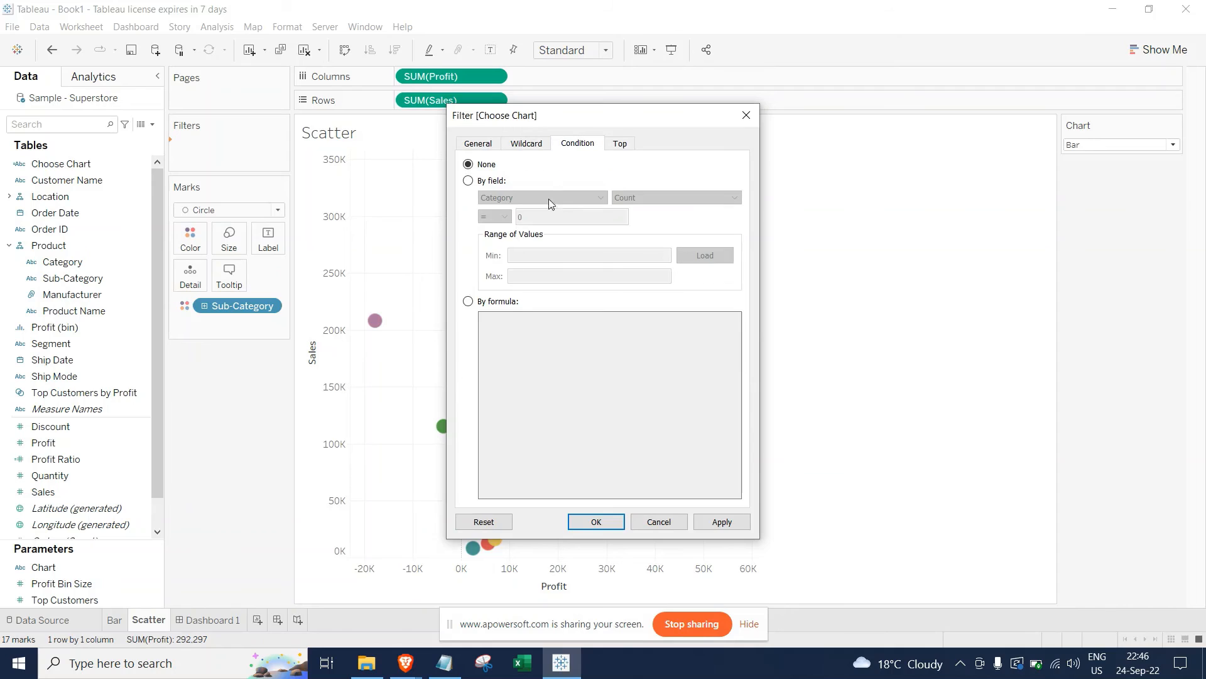
left_click(468, 301)
type("cho")
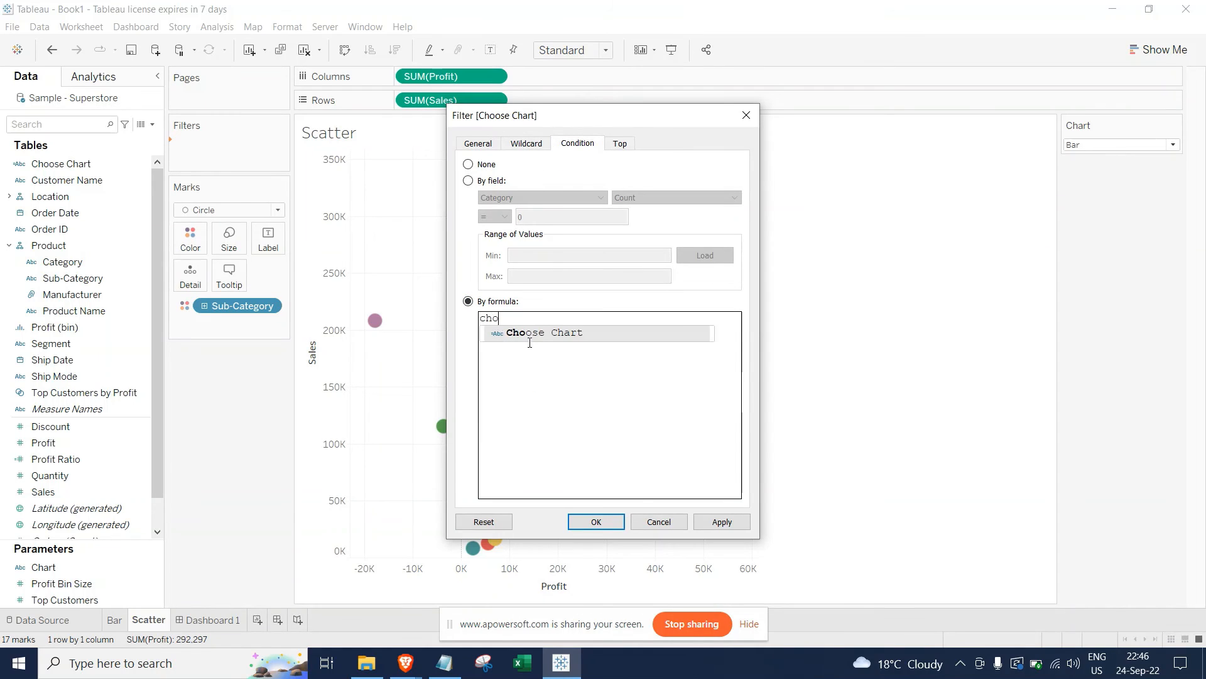
double_click(541, 337)
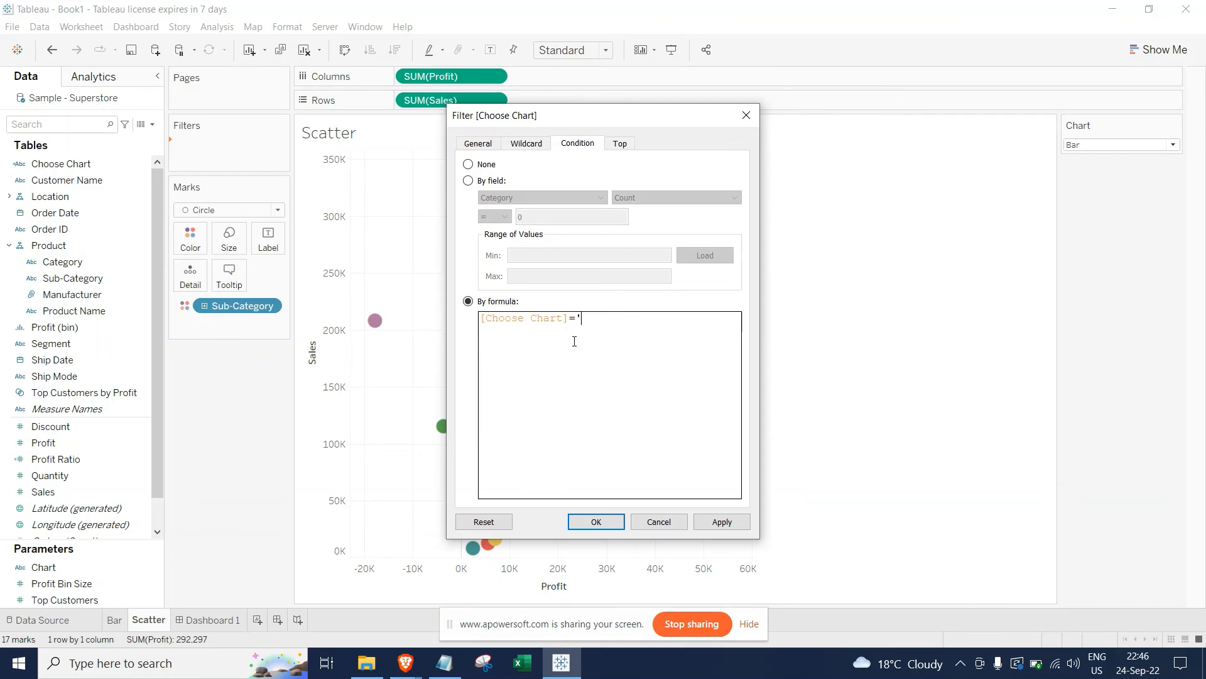
type("='Scatter")
left_click(719, 521)
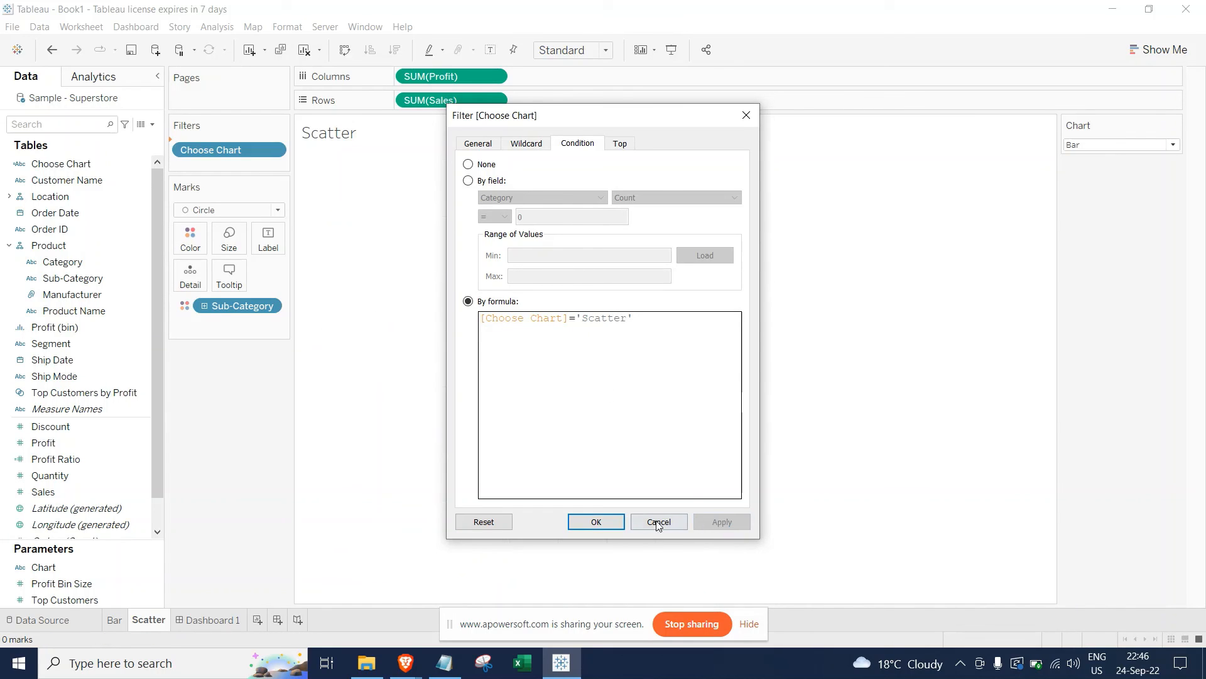
left_click(613, 521)
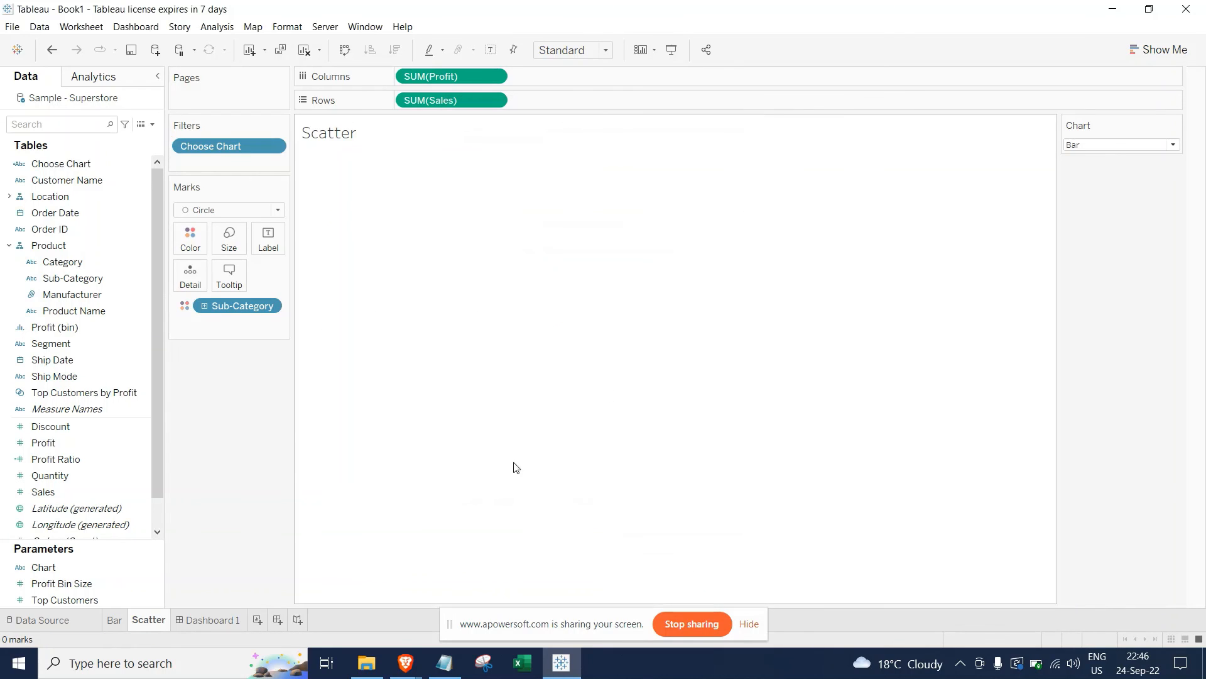
Switch the Chart parameter to Scatter and back to Bar to test the filter on the Scatter sheet
left_click(1129, 145)
left_click(1119, 171)
left_click(1119, 145)
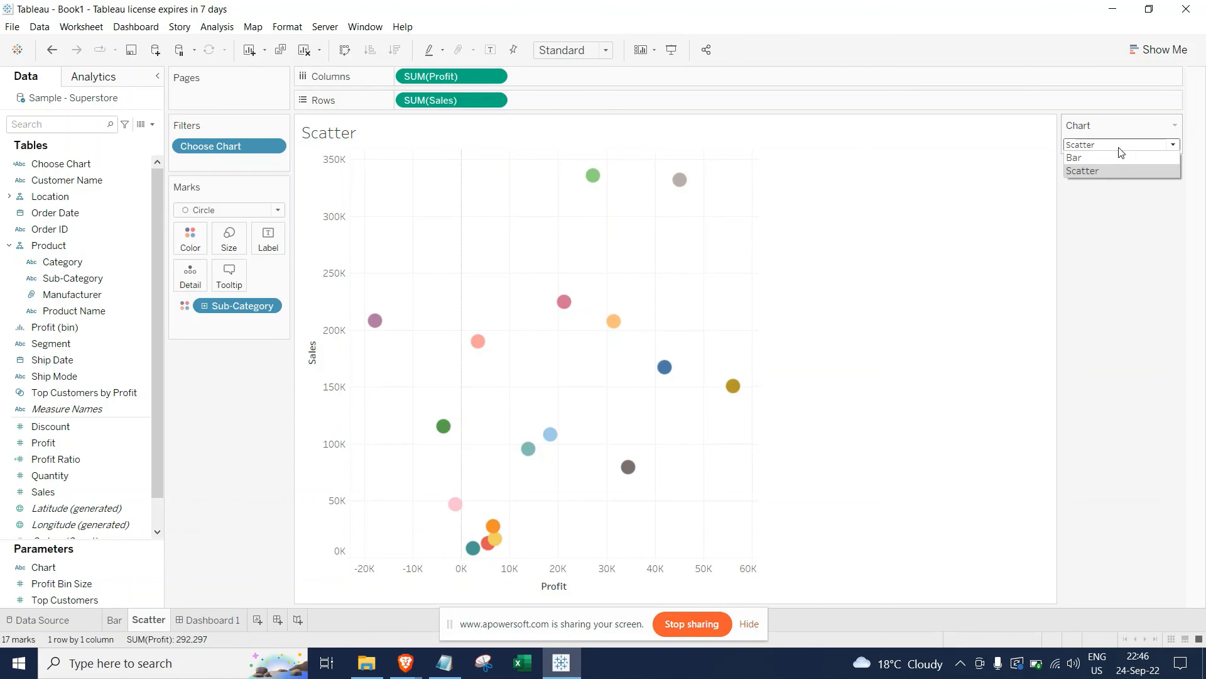
left_click(1119, 159)
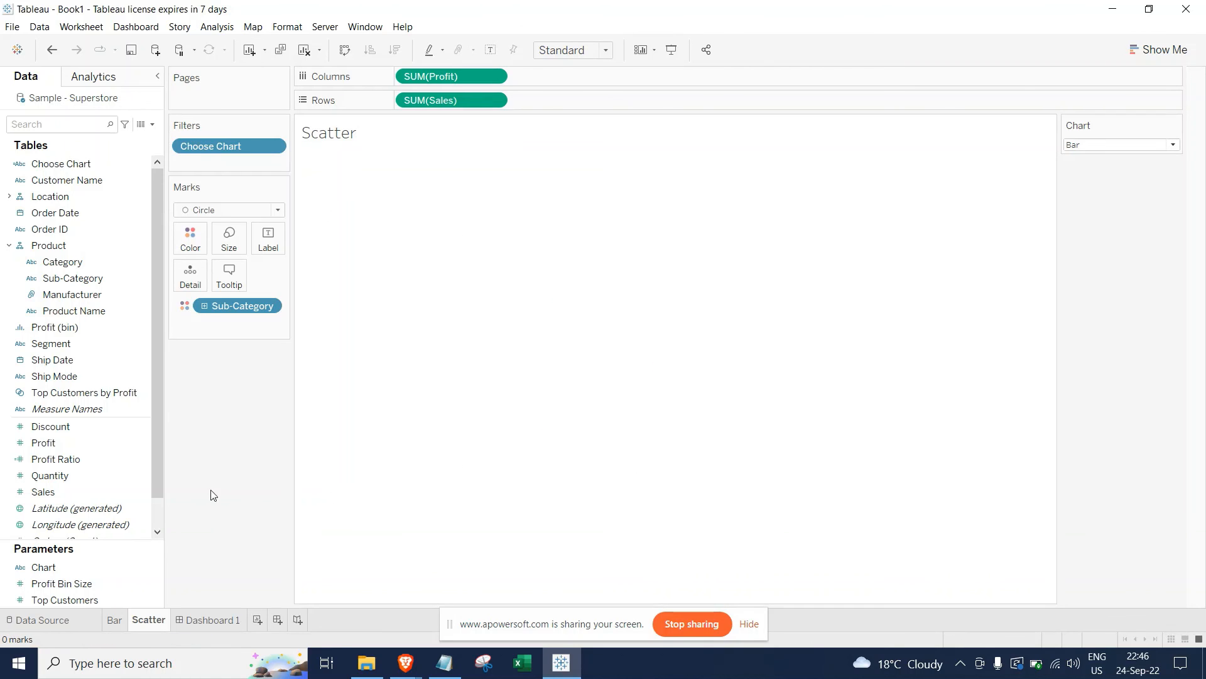
Test the chart swap on Dashboard 1 by switching the Chart parameter to Scatter and back to Bar
left_click(212, 618)
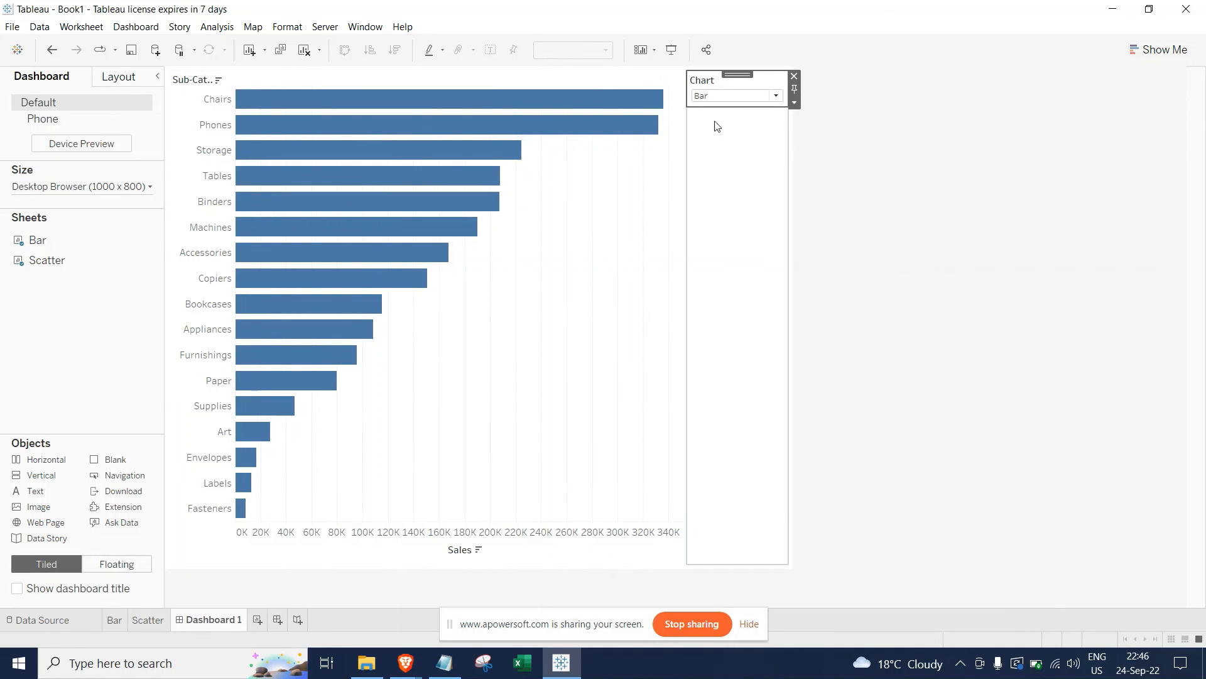
left_click(730, 95)
left_click(732, 120)
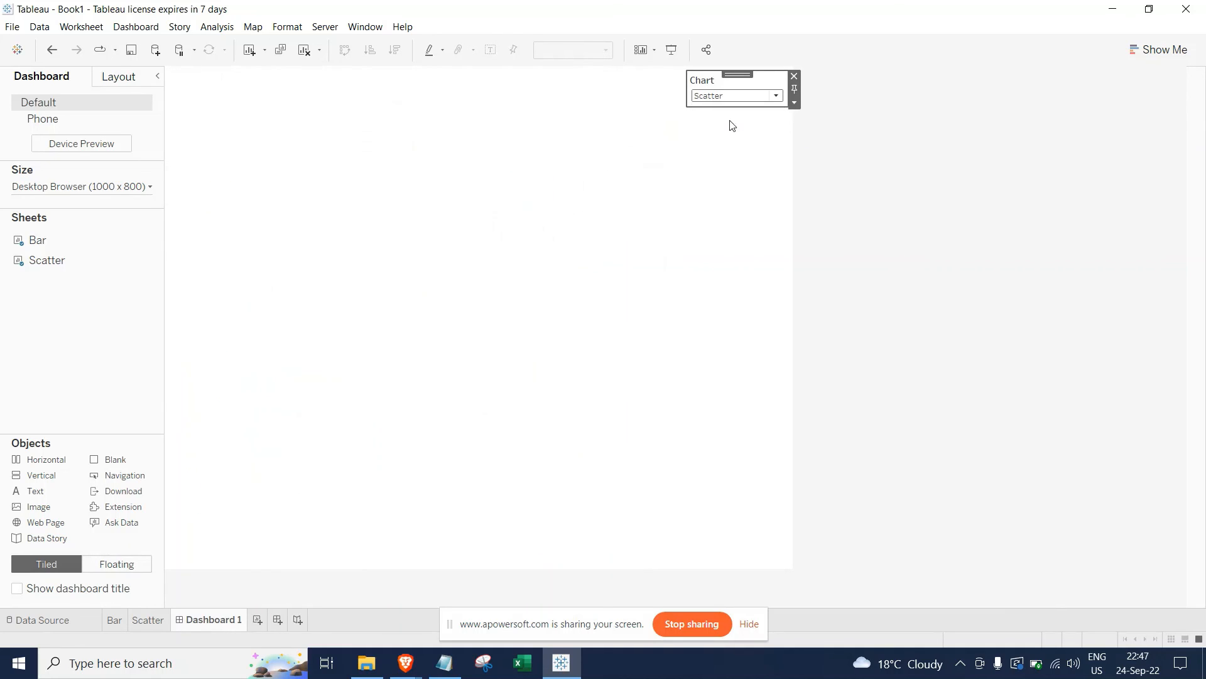
left_click(730, 95)
left_click(726, 108)
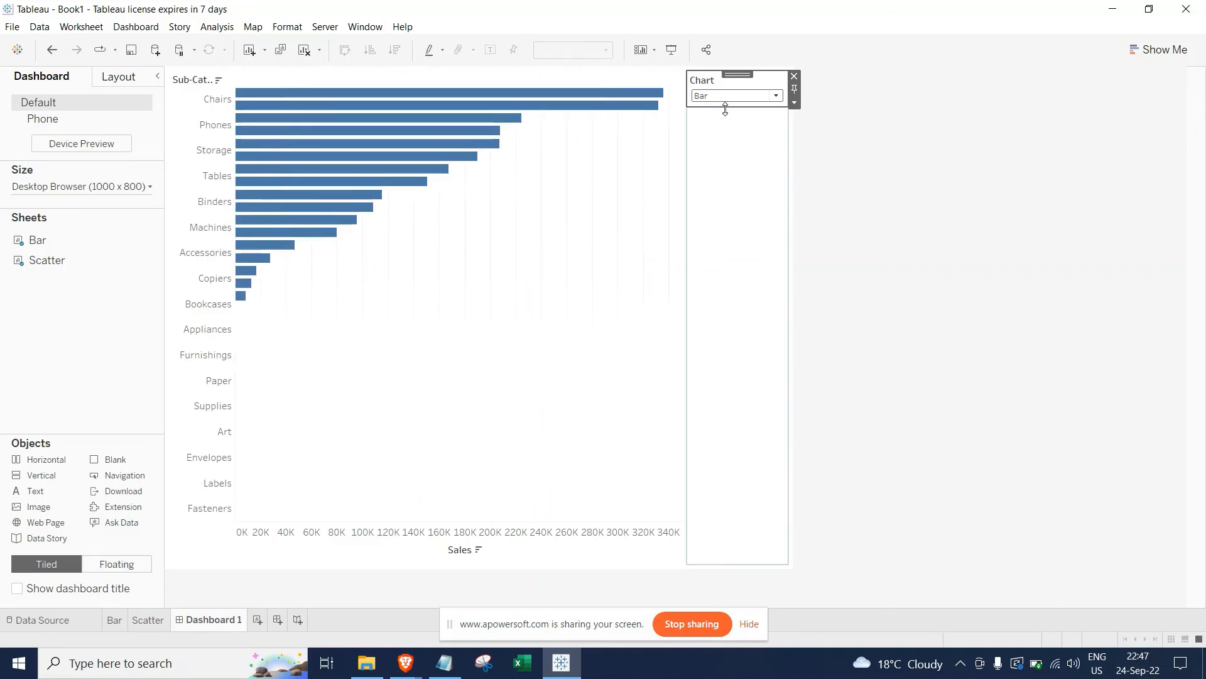